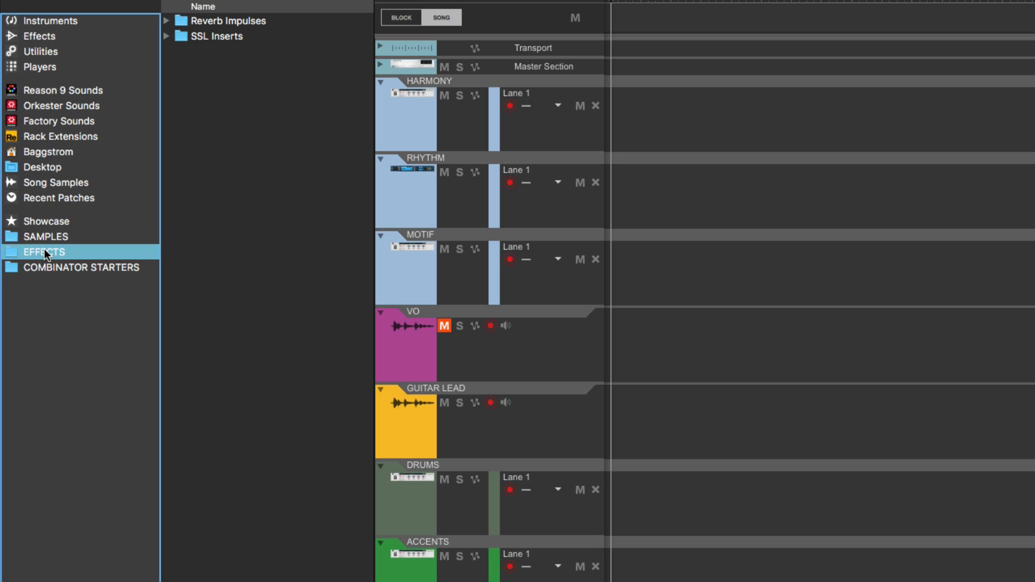
Step: Browse the combinator patches in the COMBINATOR STARTERS folder, from the sound modules to the drum and accent patches
{"action": "left_click", "coordinate": [45, 268]}
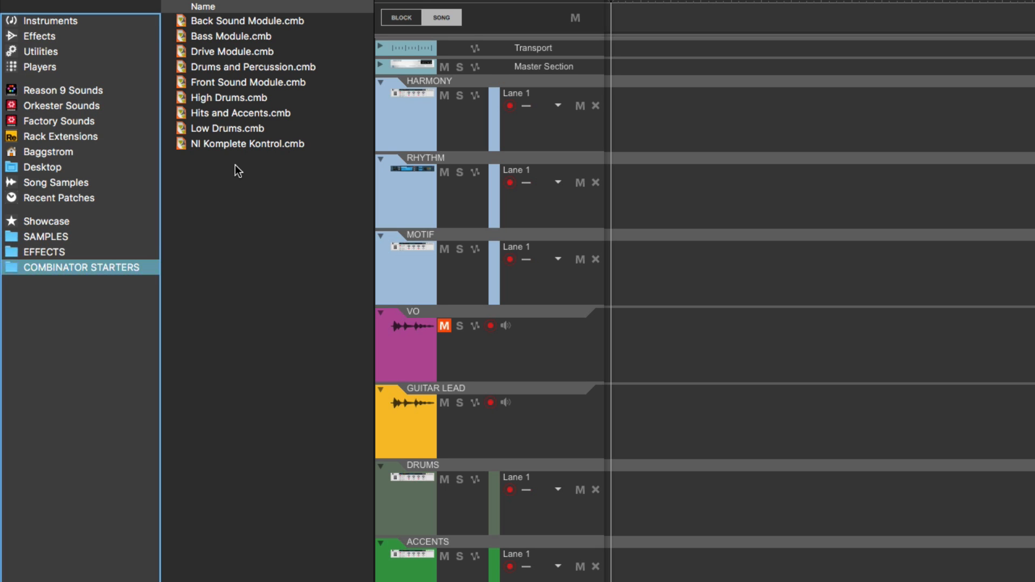
{"action": "left_click", "coordinate": [242, 129]}
{"action": "left_click", "coordinate": [242, 82]}
{"action": "left_click", "coordinate": [242, 66]}
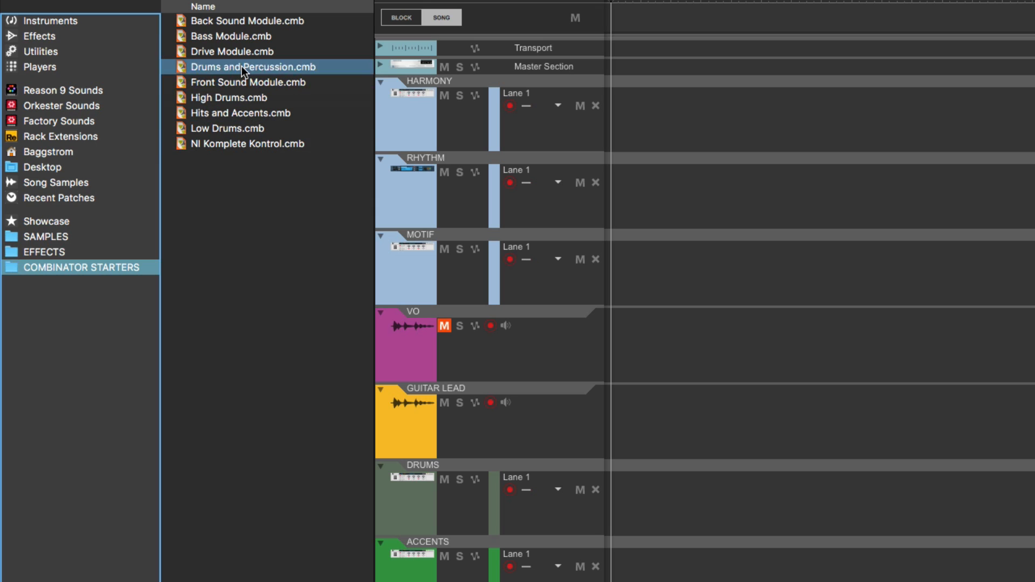
{"action": "left_click", "coordinate": [248, 21]}
{"action": "left_click", "coordinate": [248, 34]}
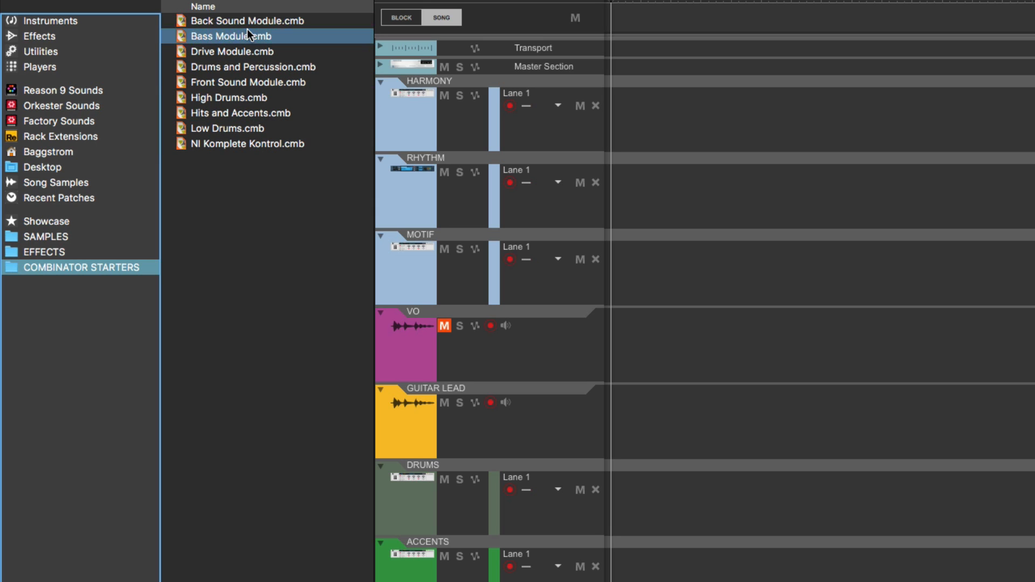
{"action": "left_click", "coordinate": [244, 51]}
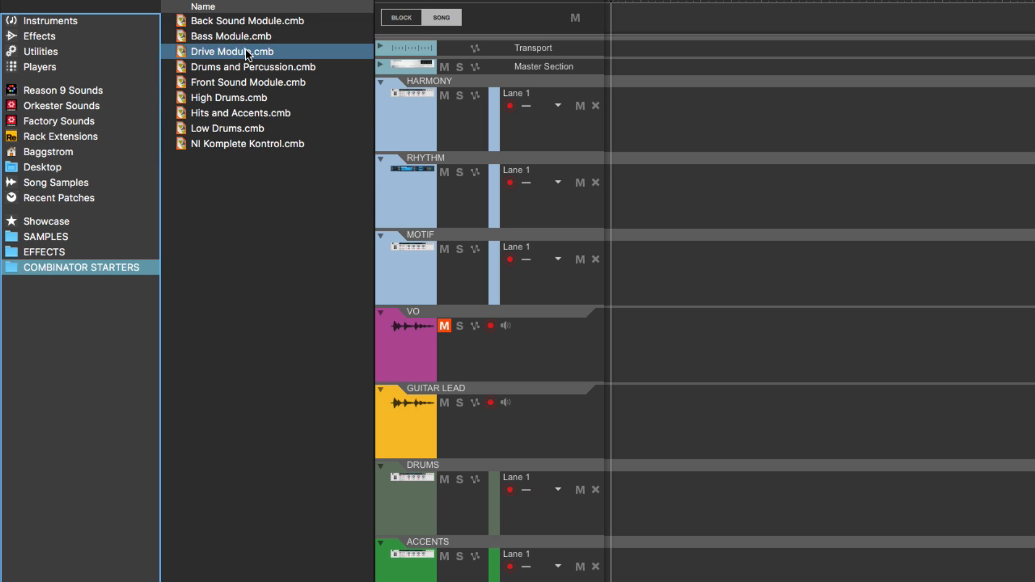
{"action": "left_click", "coordinate": [250, 96]}
{"action": "left_click", "coordinate": [252, 113]}
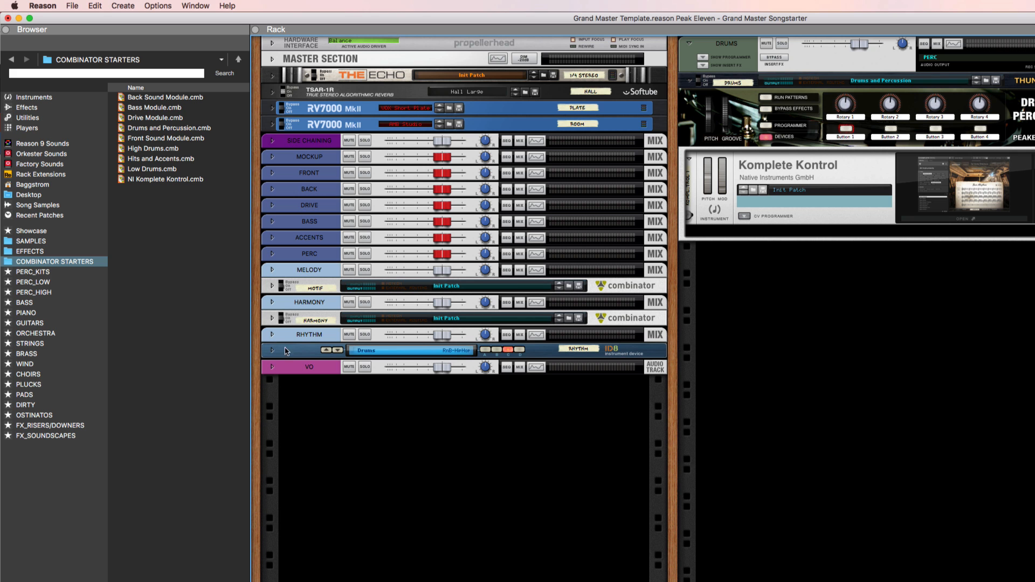
Step: Add the Drums and Percussion combinator to the rack beneath Komplete Kontrol, then show and hide its internal devices
{"action": "left_click", "coordinate": [159, 130]}
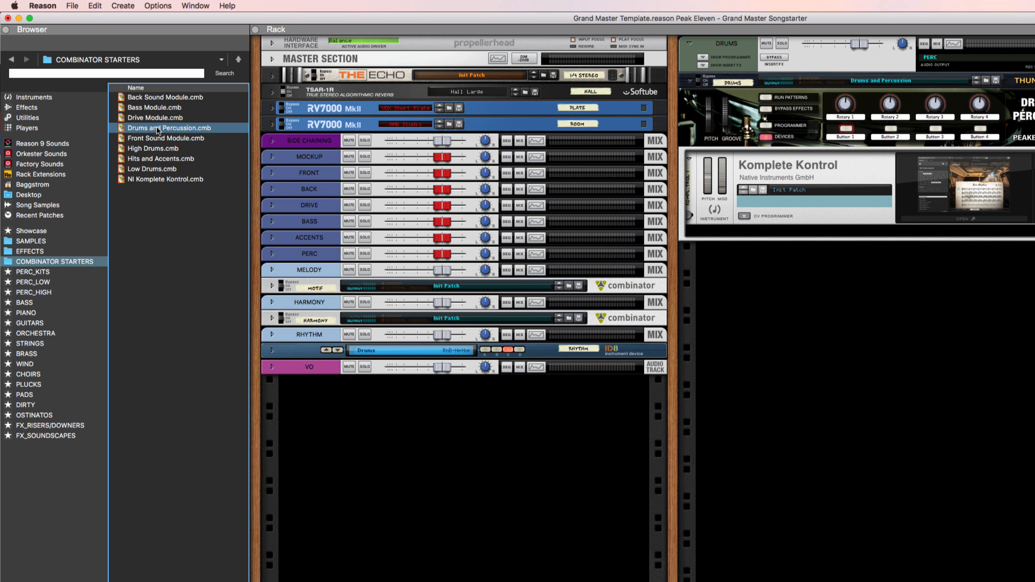
{"action": "left_click_drag", "start_coordinate": [145, 129], "coordinate": [731, 314]}
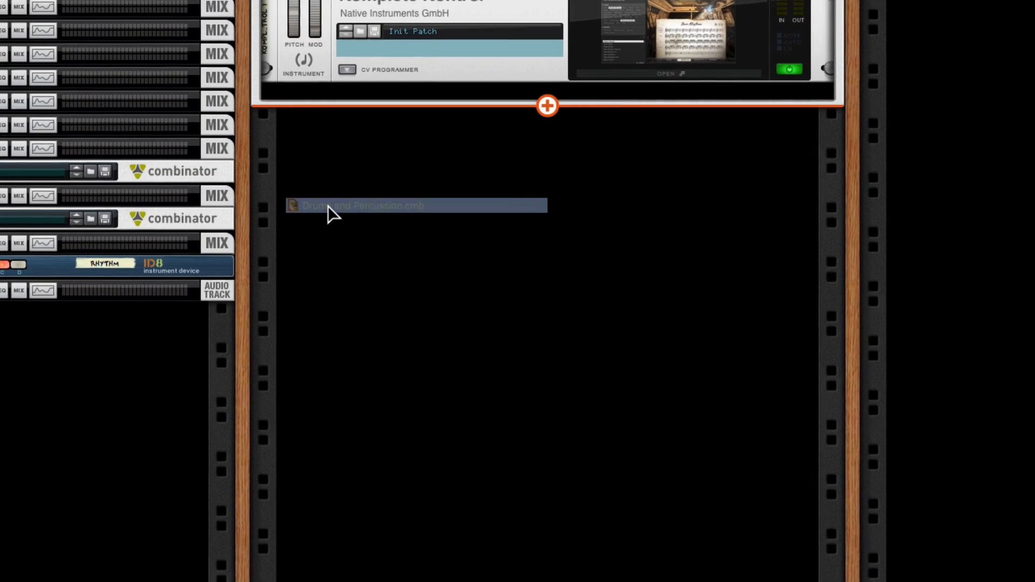
{"action": "left_click_drag", "start_coordinate": [330, 212], "coordinate": [332, 198]}
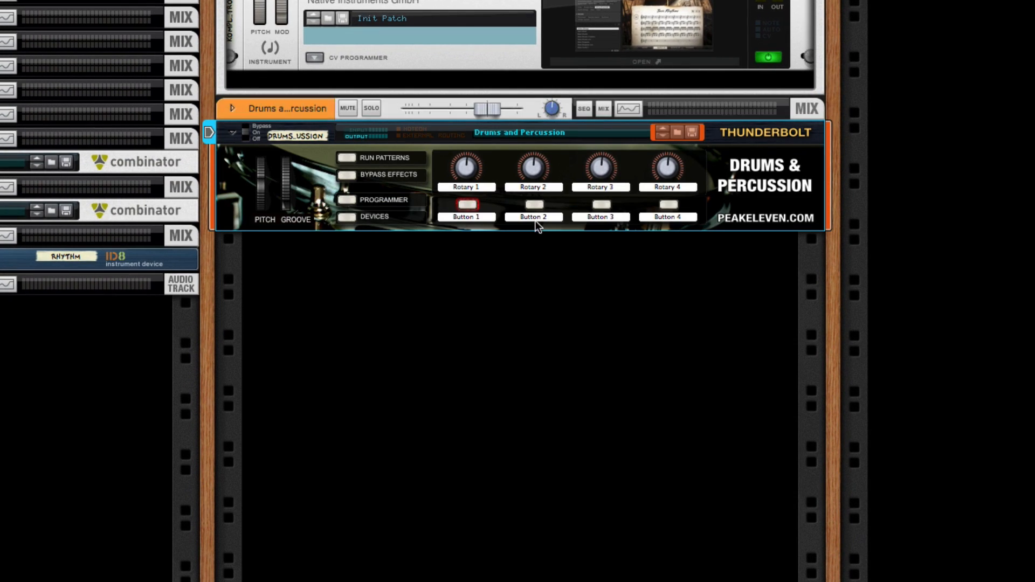
{"action": "left_click", "coordinate": [347, 217]}
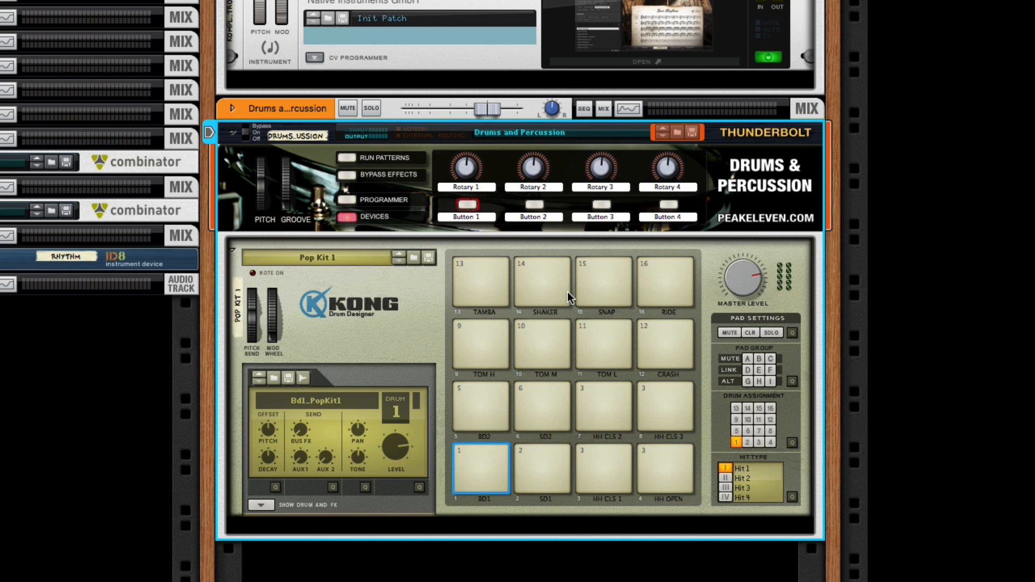
{"action": "left_click", "coordinate": [351, 218]}
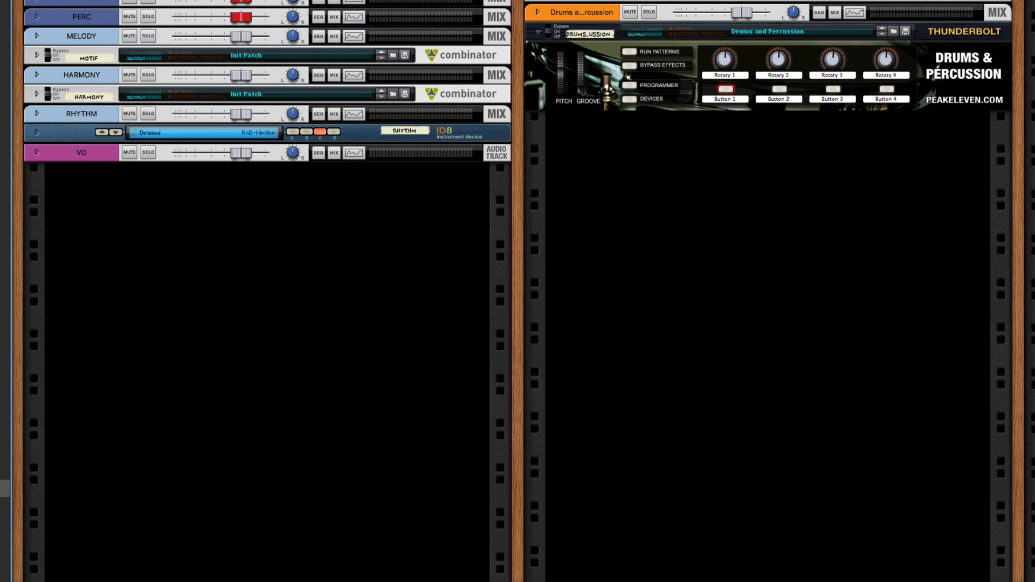
Step: Add the Back Sound Module, Bass Module and Drive Module combinators to the rack column beneath the VO track
{"action": "left_click_drag", "start_coordinate": [0, 305], "coordinate": [196, 302]}
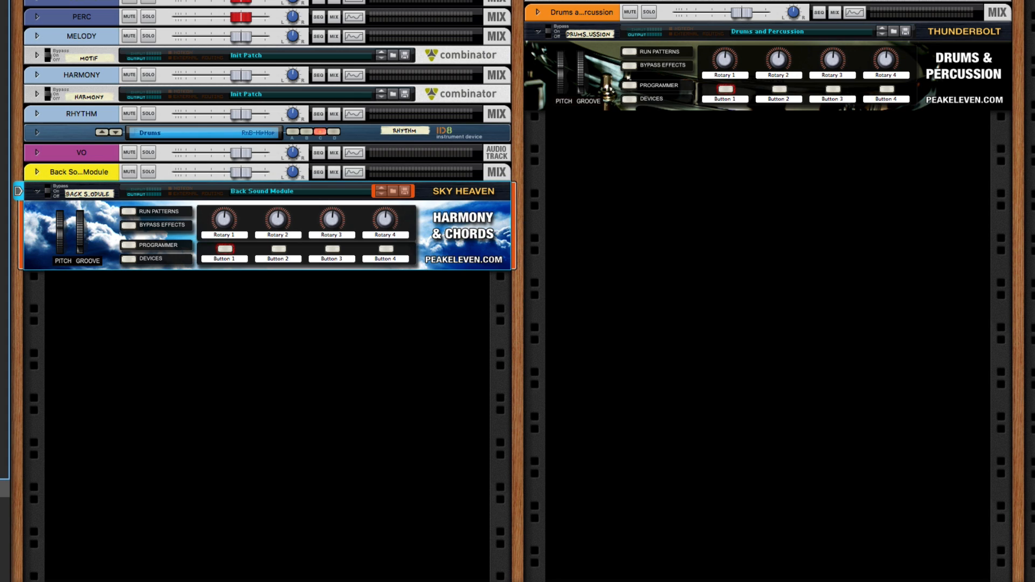
{"action": "left_click_drag", "start_coordinate": [0, 324], "coordinate": [259, 362]}
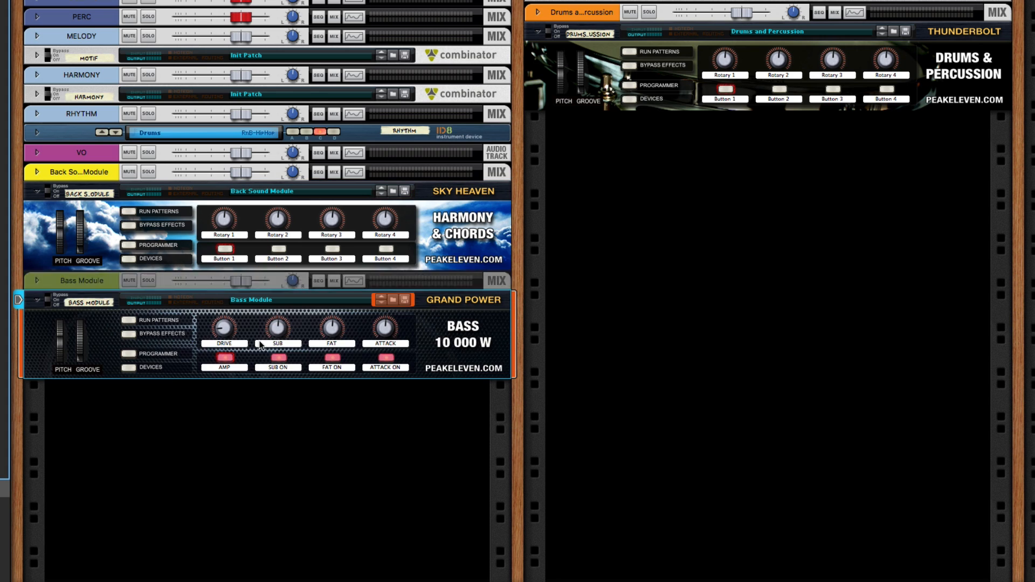
{"action": "left_click_drag", "start_coordinate": [4, 243], "coordinate": [268, 444]}
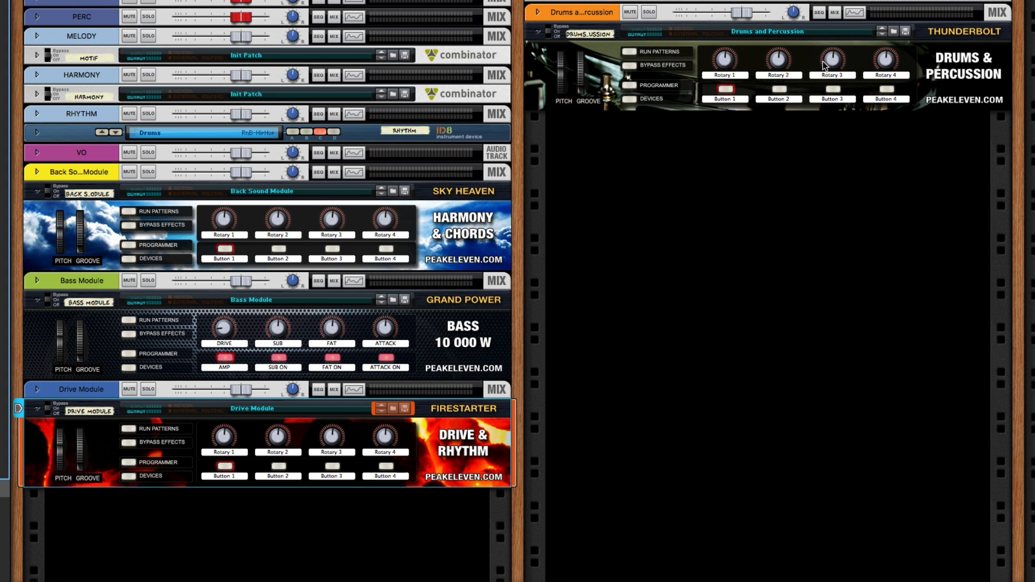
Step: Add the Front Sound Module, High Drums, Low Drums, and Hits and Accents combinators beneath Drums and Percussion in the rack
{"action": "left_click_drag", "start_coordinate": [1, 186], "coordinate": [704, 199]}
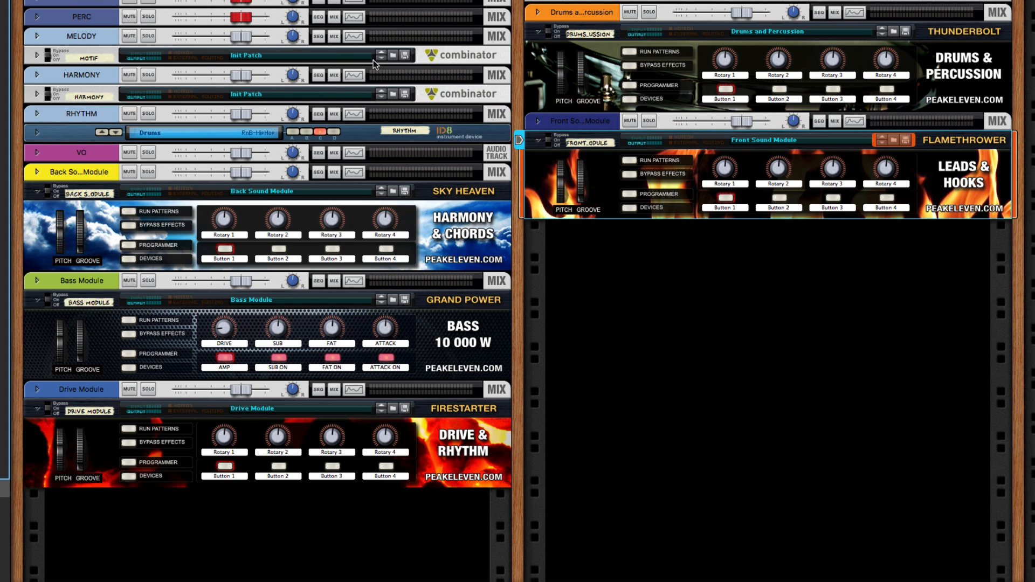
{"action": "left_click_drag", "start_coordinate": [3, 334], "coordinate": [650, 372]}
{"action": "left_click_drag", "start_coordinate": [2, 216], "coordinate": [807, 440]}
{"action": "left_click_drag", "start_coordinate": [3, 162], "coordinate": [696, 507]}
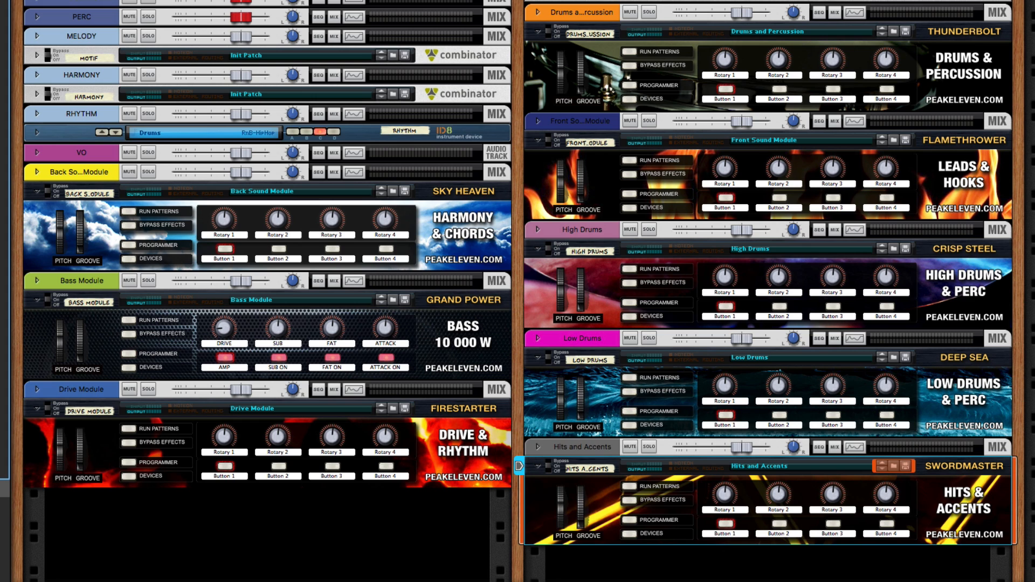
{"action": "left_click_drag", "start_coordinate": [3, 173], "coordinate": [318, 461]}
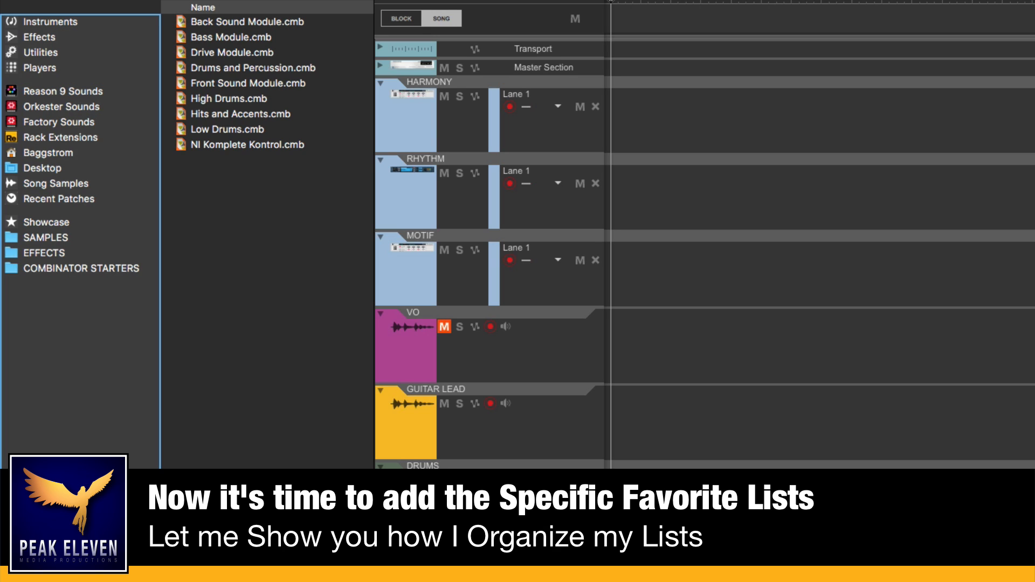
Step: Create a favorites list named PERC_KITS beneath COMBINATOR STARTERS in the browser and view its contents
{"action": "left_click", "coordinate": [79, 496]}
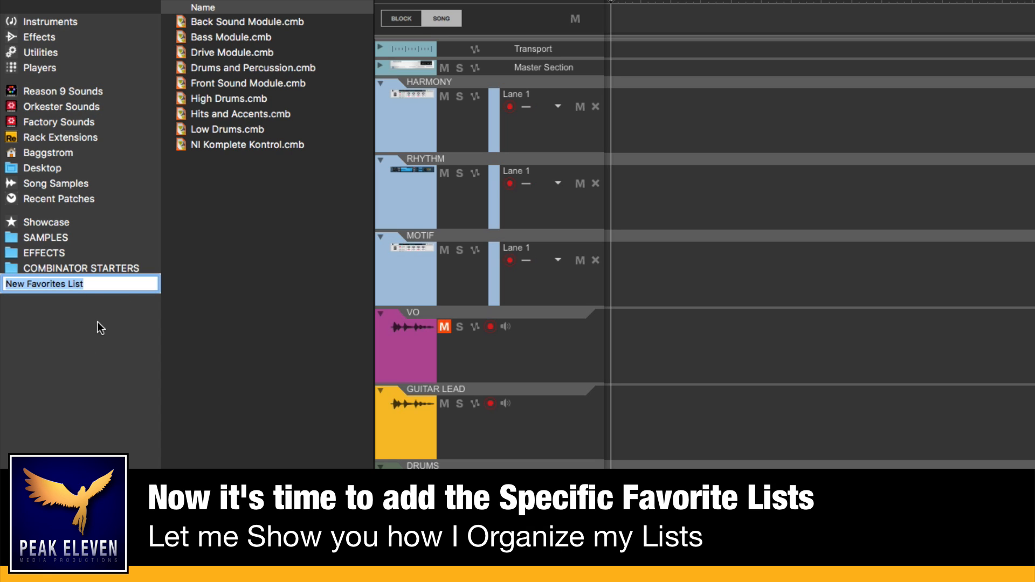
{"action": "type", "text": "PERC"}
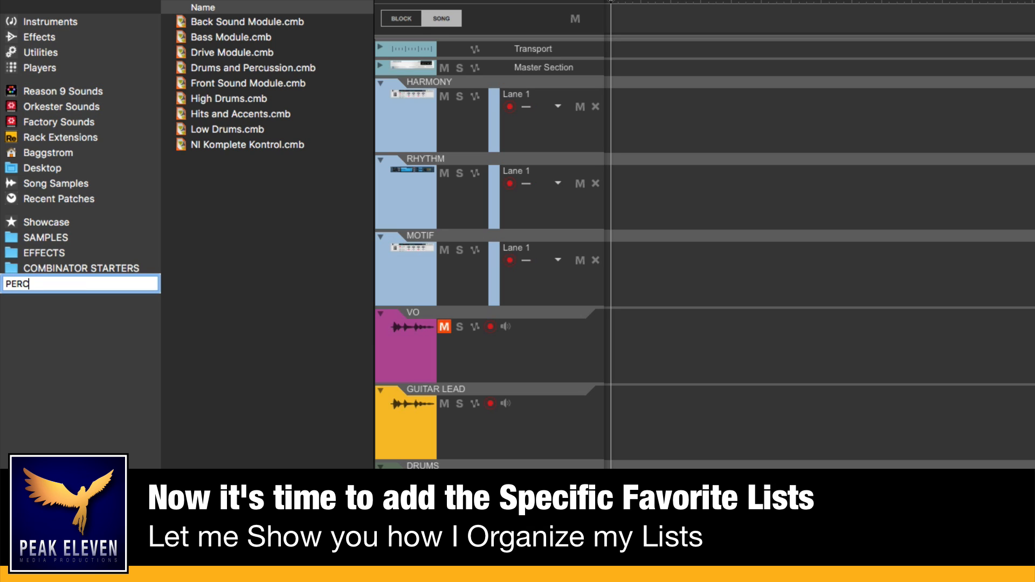
{"action": "type", "text": "_KITS"}
{"action": "key", "text": "Return"}
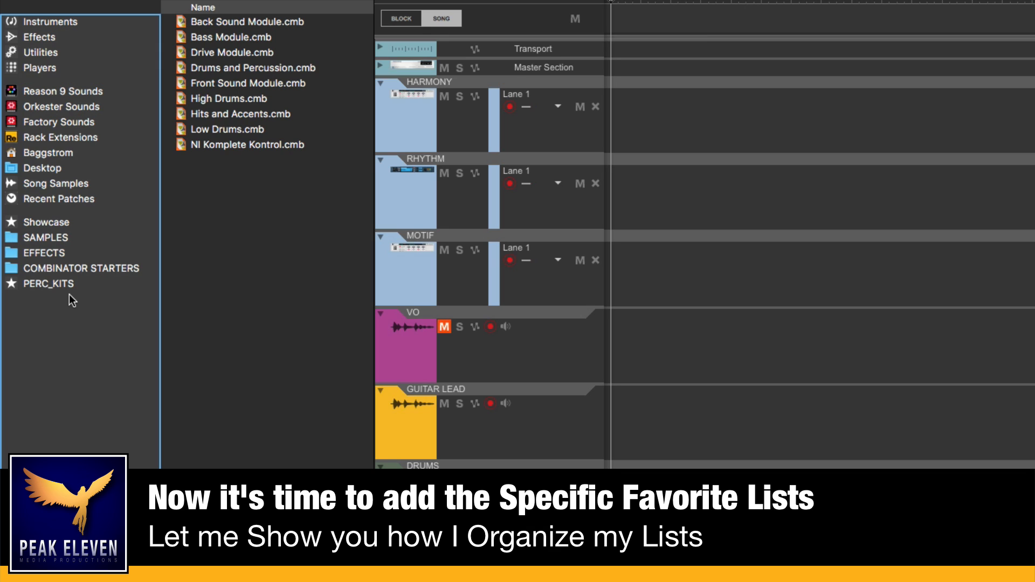
{"action": "left_click", "coordinate": [57, 285]}
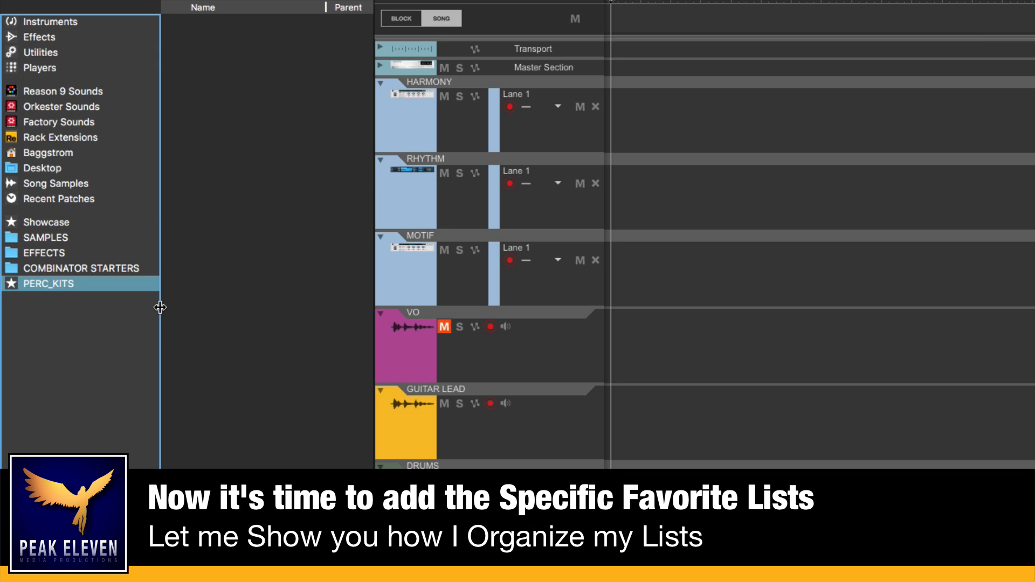
{"action": "left_click", "coordinate": [108, 342]}
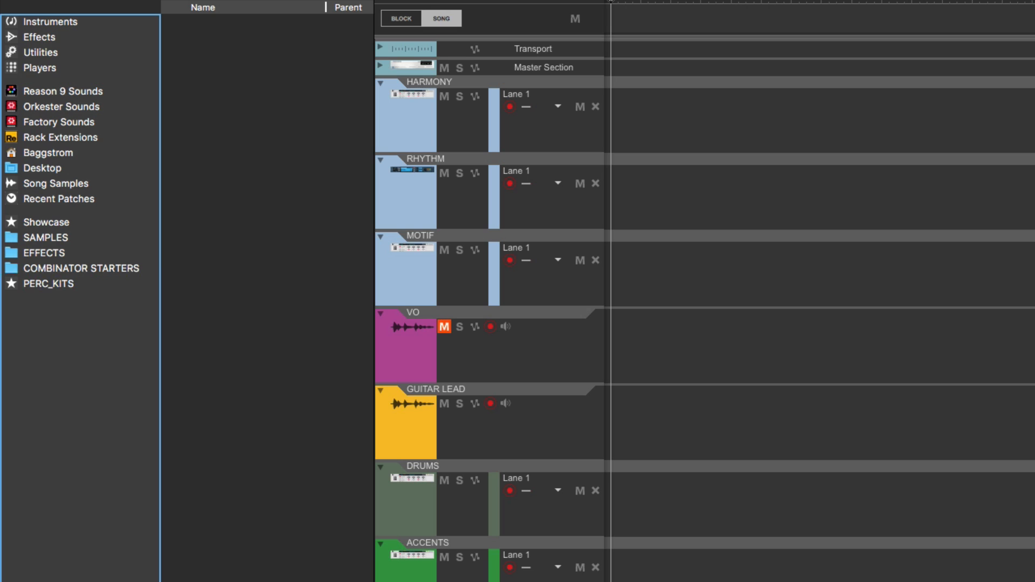
Step: Create a favorites list named PERC_LOW beneath PERC_KITS
{"action": "left_click", "coordinate": [81, 300]}
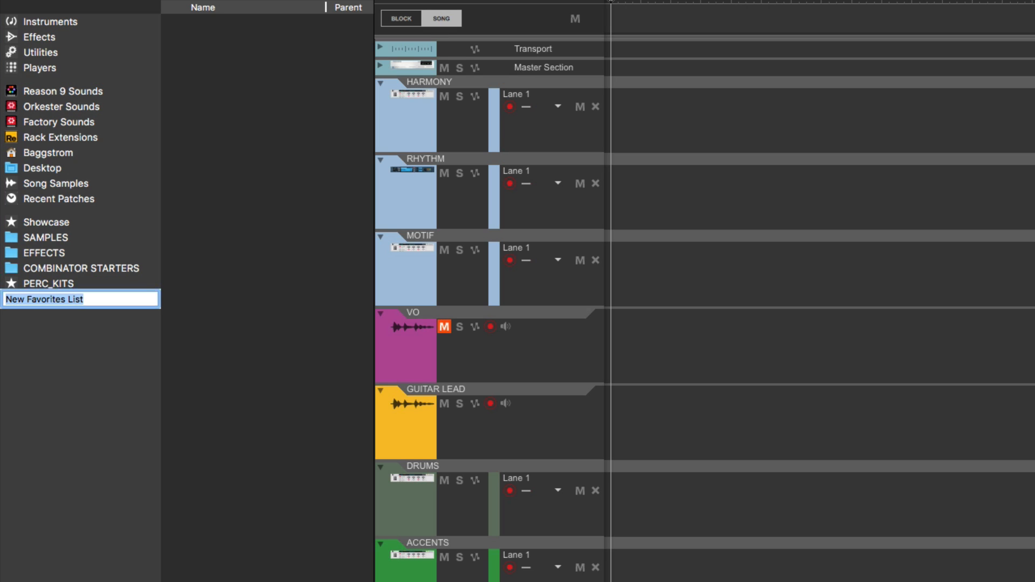
{"action": "type", "text": "PERC"}
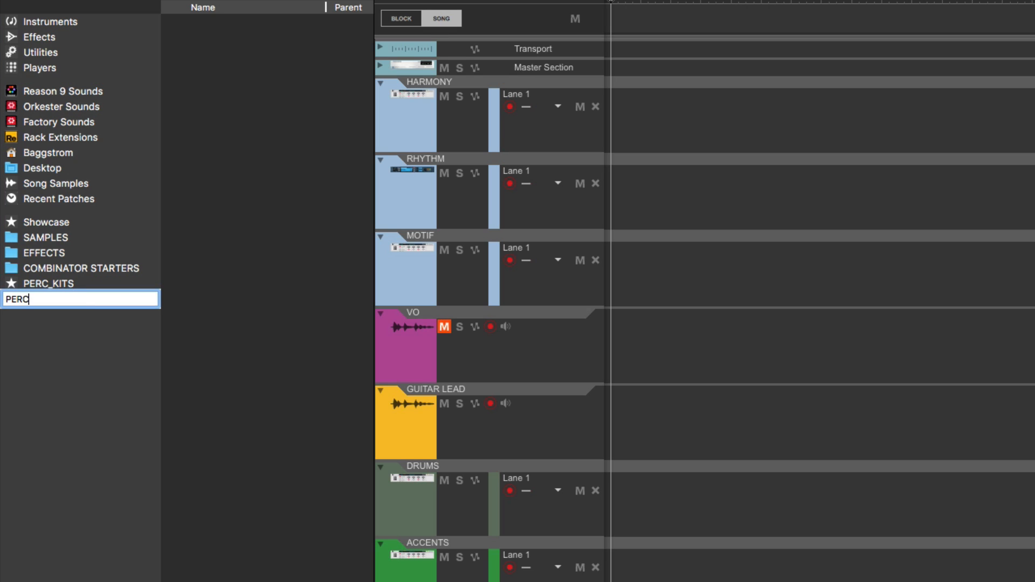
{"action": "type", "text": "_LOW"}
{"action": "key", "text": "Return"}
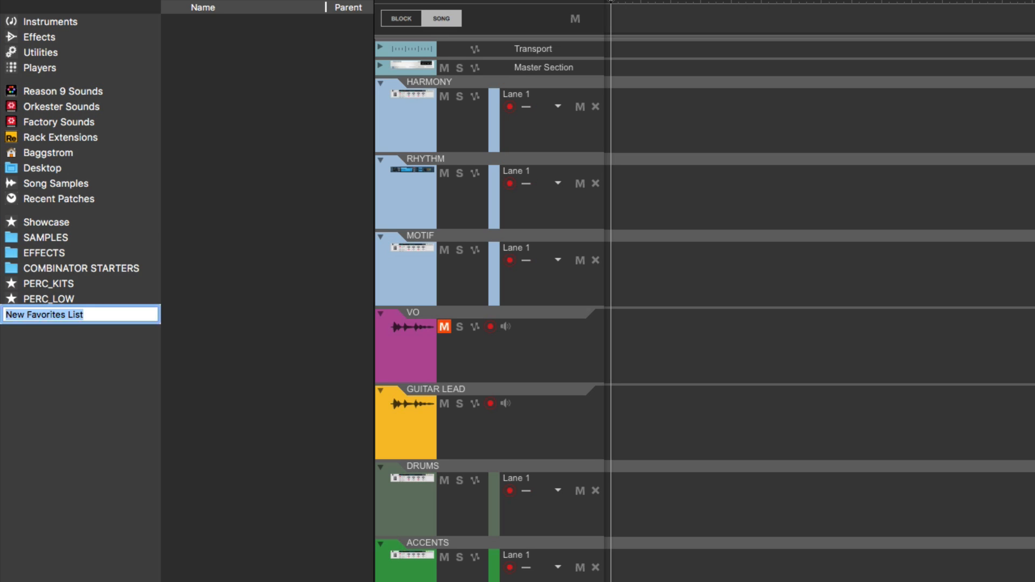
Step: Name another new favorites list PERC_HIGH, then view the PERC_LOW and PERC_HIGH lists
{"action": "type", "text": "PERC_HIGH"}
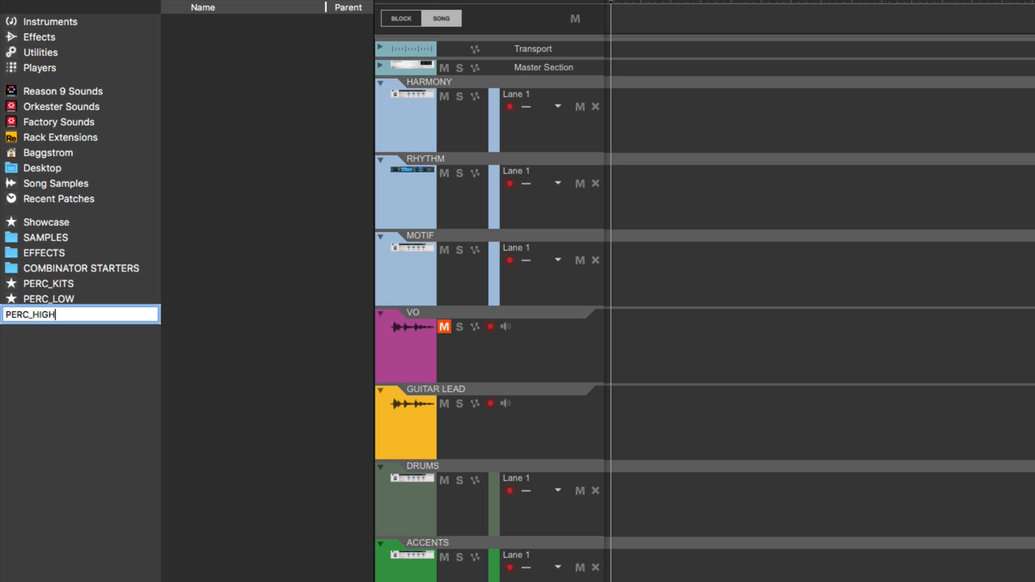
{"action": "key", "text": "Return"}
{"action": "left_click", "coordinate": [70, 299]}
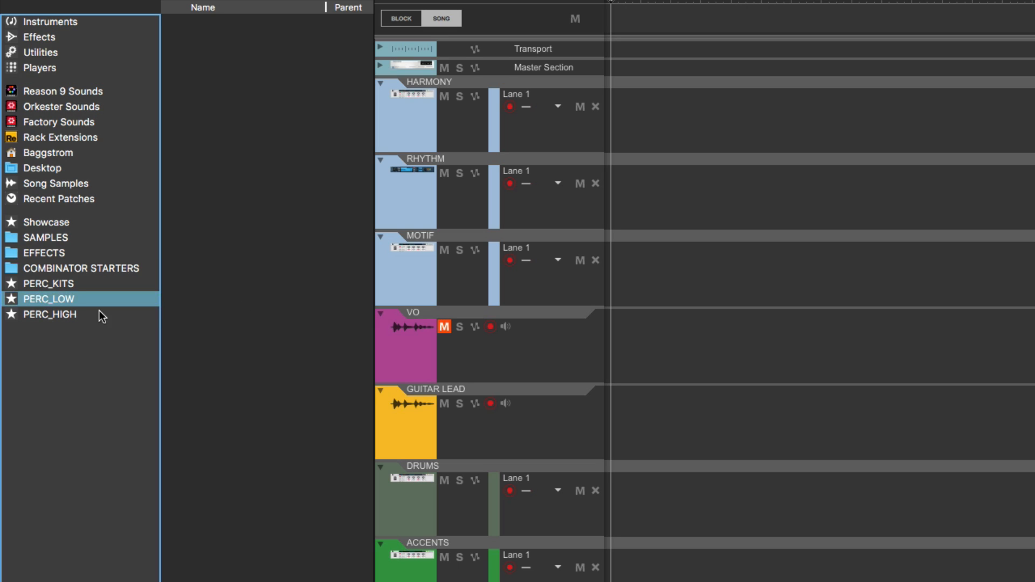
{"action": "left_click", "coordinate": [60, 312]}
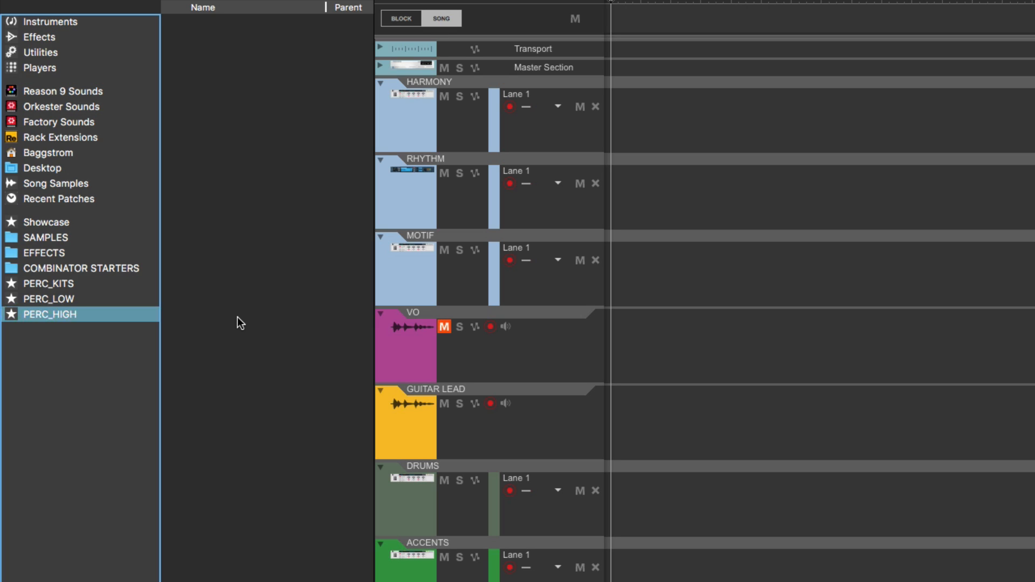
{"action": "left_click", "coordinate": [95, 379]}
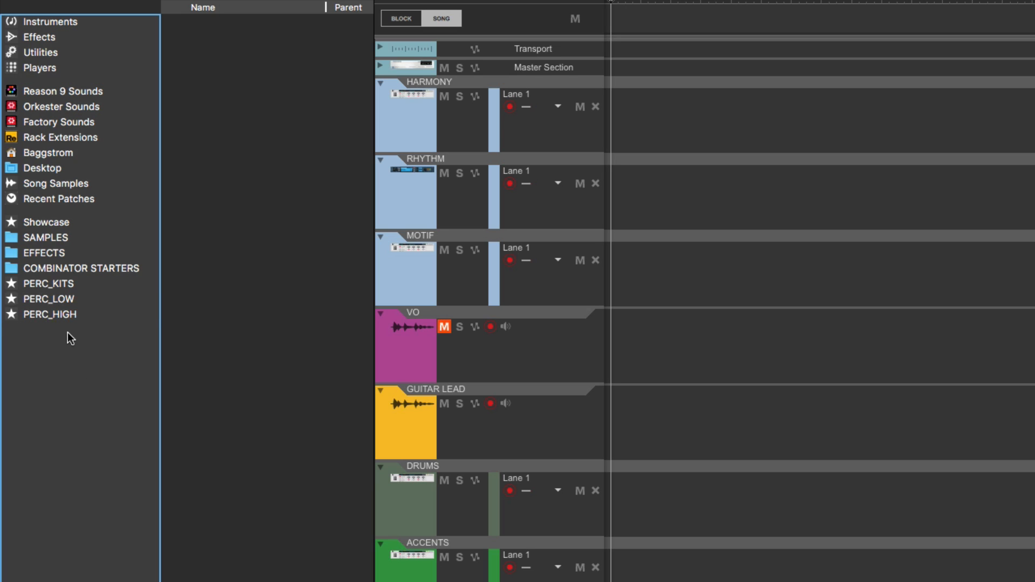
Step: Examine the Claps and Snares subfolders in the SAMPLES folder
{"action": "left_click", "coordinate": [38, 240]}
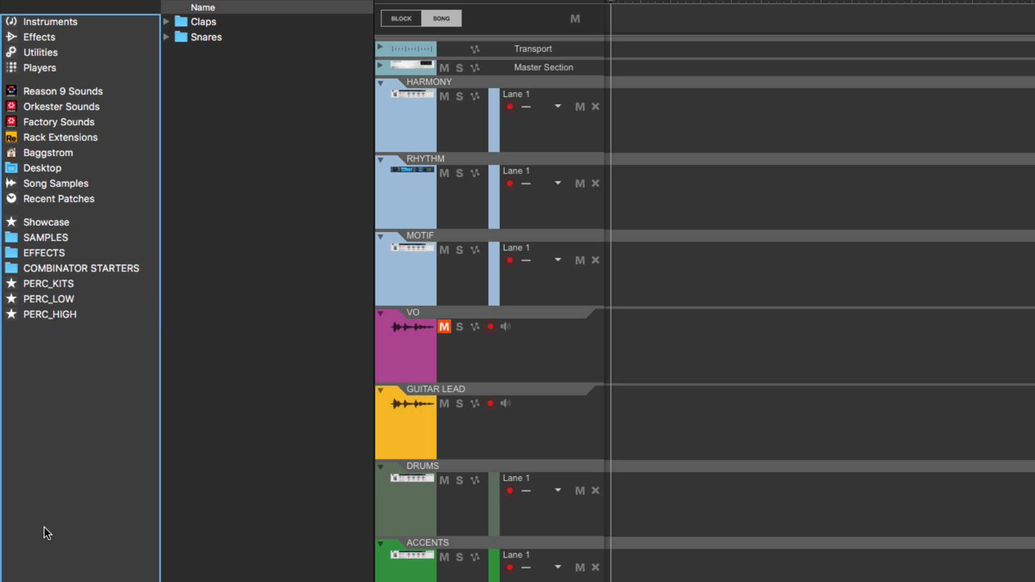
{"action": "left_click", "coordinate": [50, 235]}
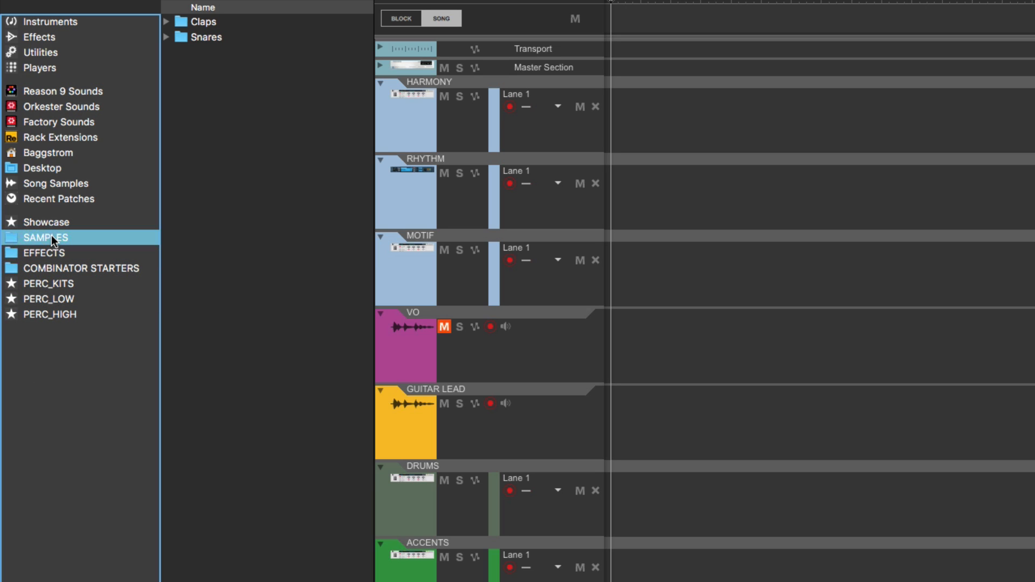
{"action": "left_click", "coordinate": [223, 18]}
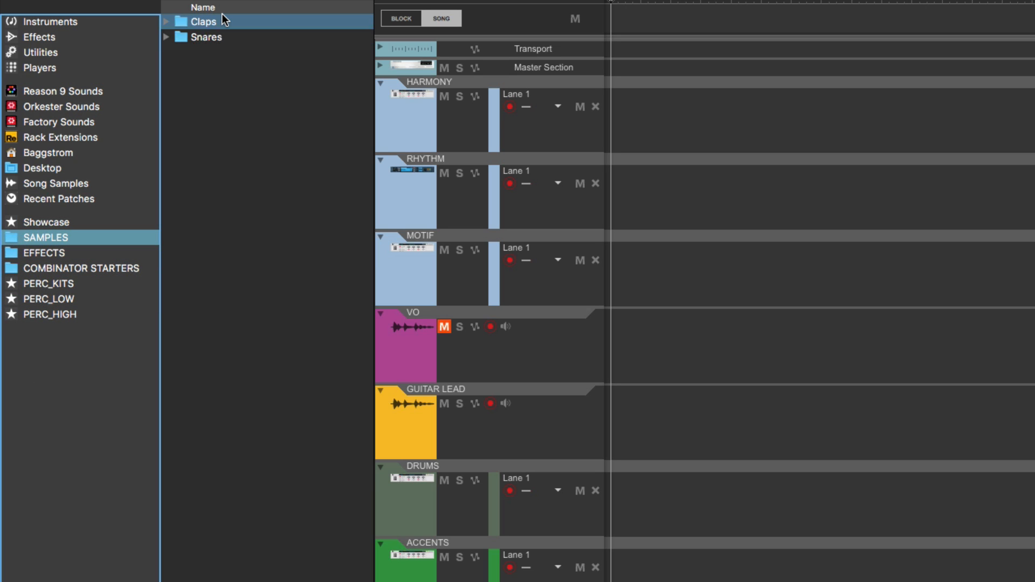
{"action": "left_click", "coordinate": [223, 32]}
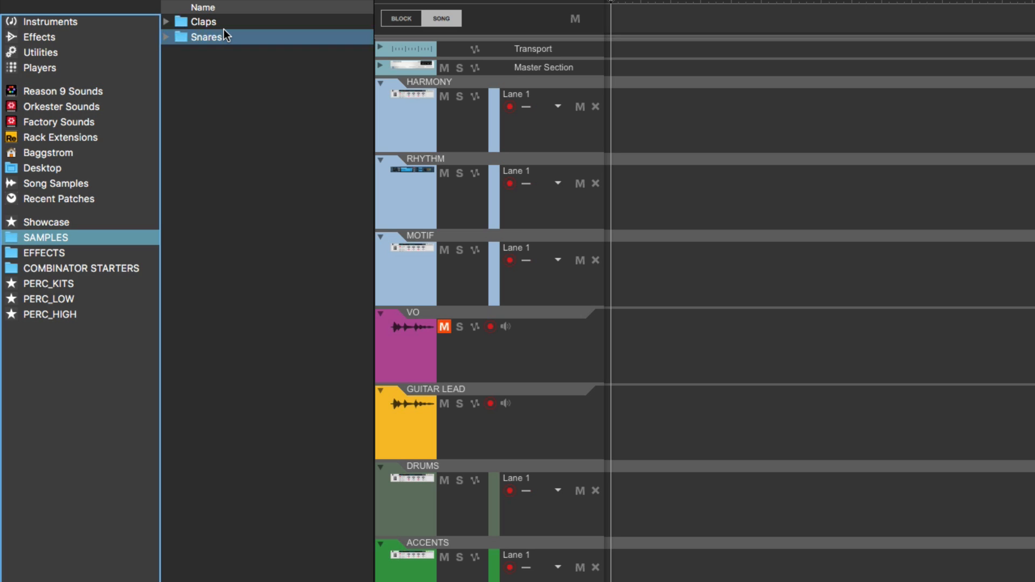
{"action": "left_click", "coordinate": [82, 411]}
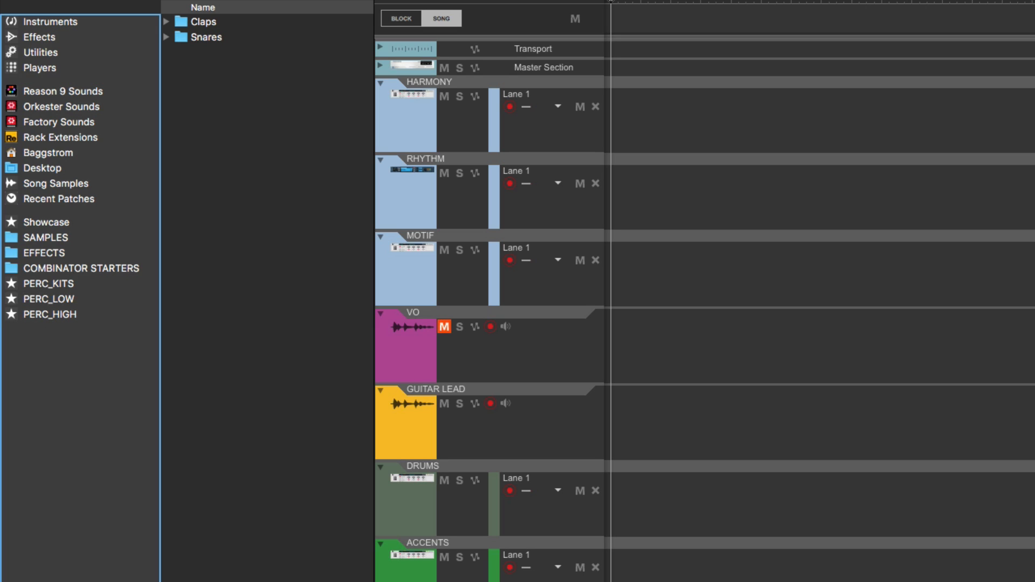
Step: Create a favorites list named BASS beneath PERC_HIGH
{"action": "left_click", "coordinate": [64, 345]}
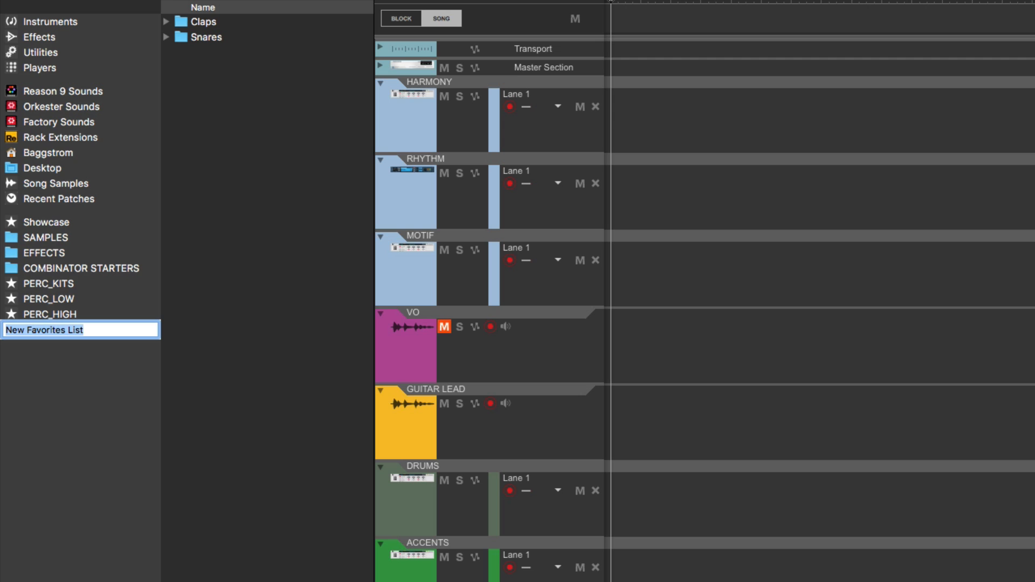
{"action": "type", "text": "BASS"}
{"action": "key", "text": "Return"}
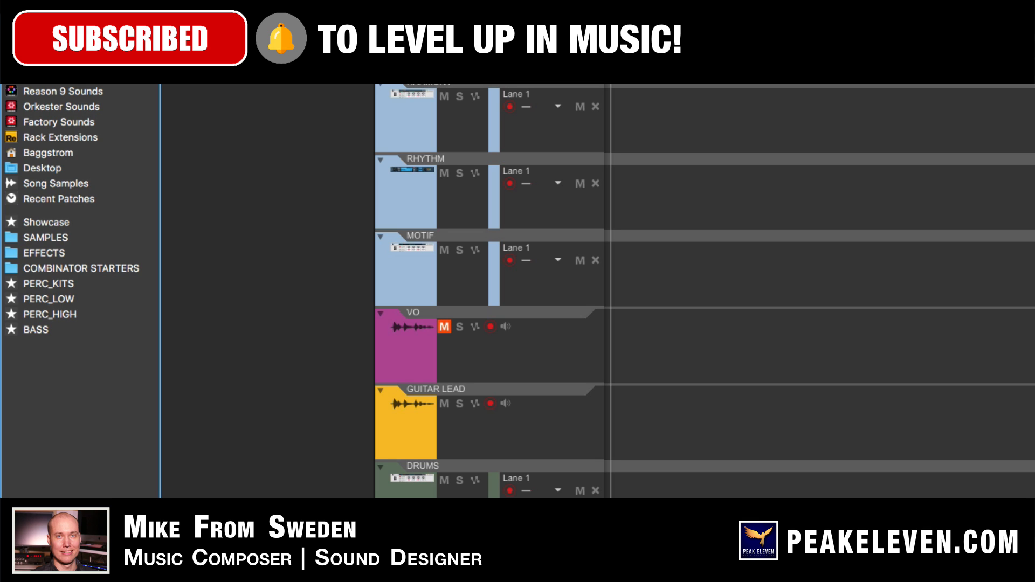
Step: Name the new favorites list beneath BASS PIANO and view its contents
{"action": "type", "text": "P"}
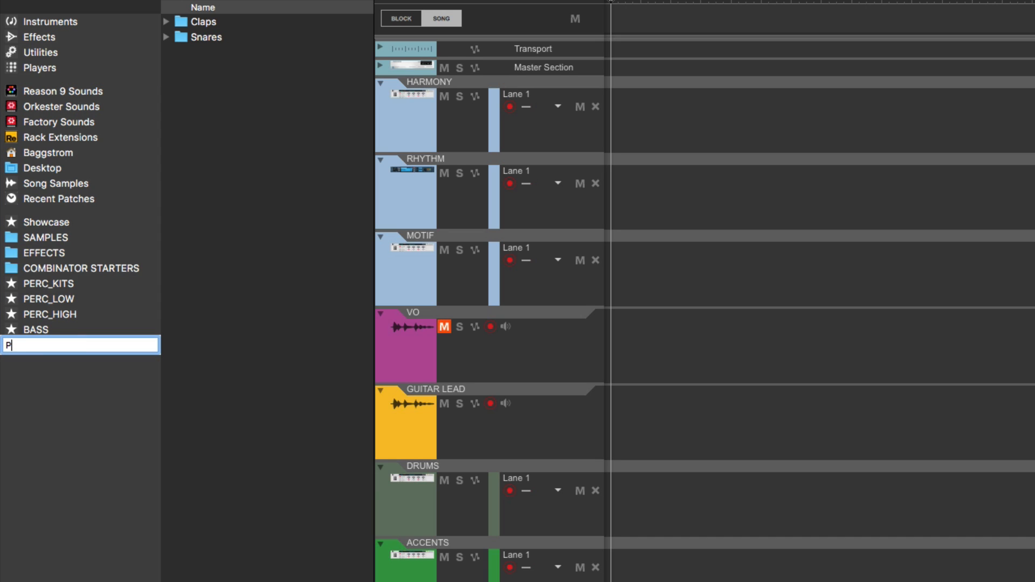
{"action": "type", "text": "IANO"}
{"action": "key", "text": "Return"}
{"action": "left_click", "coordinate": [46, 350]}
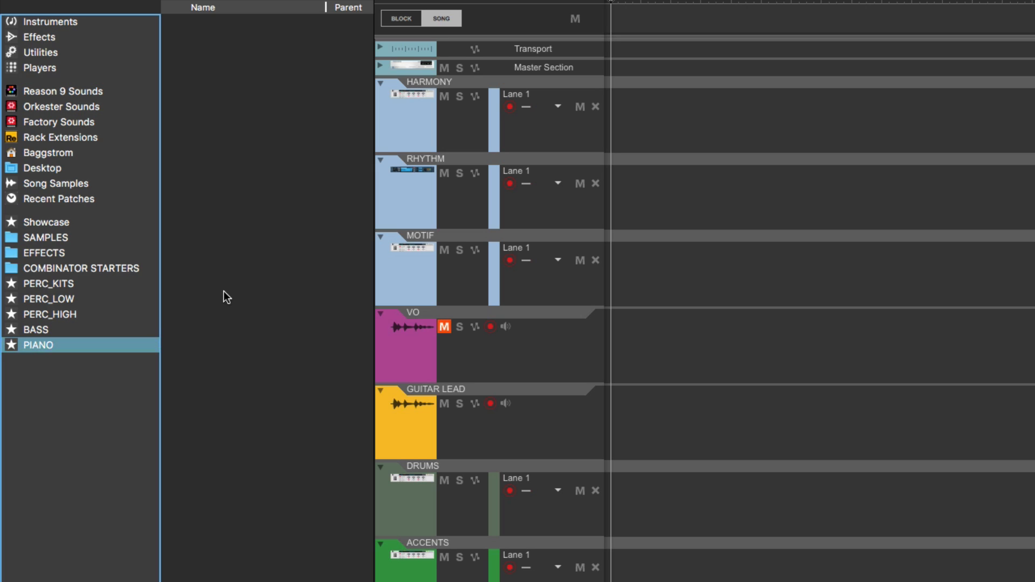
Step: Create a favorites list named ORCHESTRA beneath PIANO and open it
{"action": "left_click", "coordinate": [80, 467]}
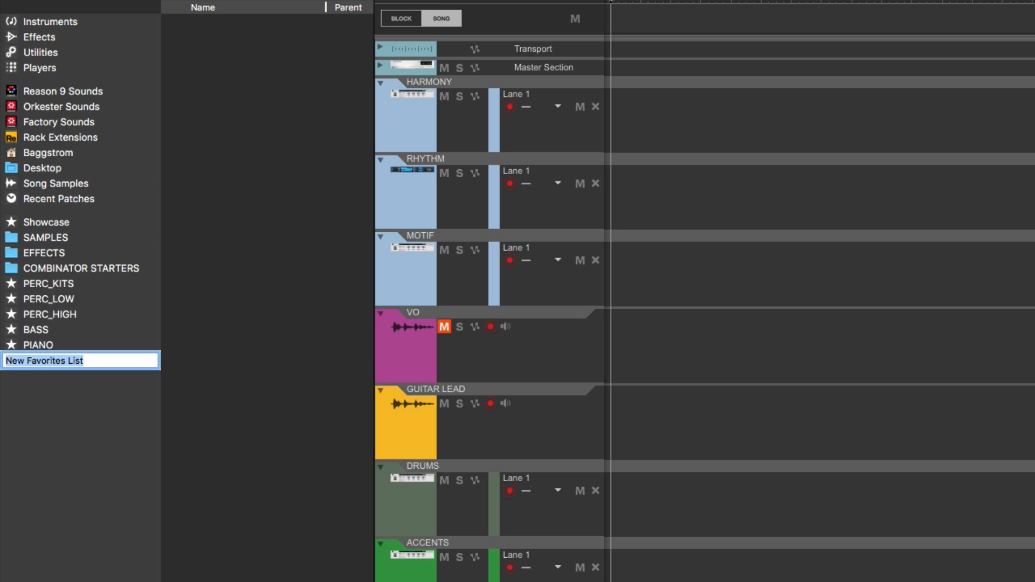
{"action": "type", "text": "ORCH"}
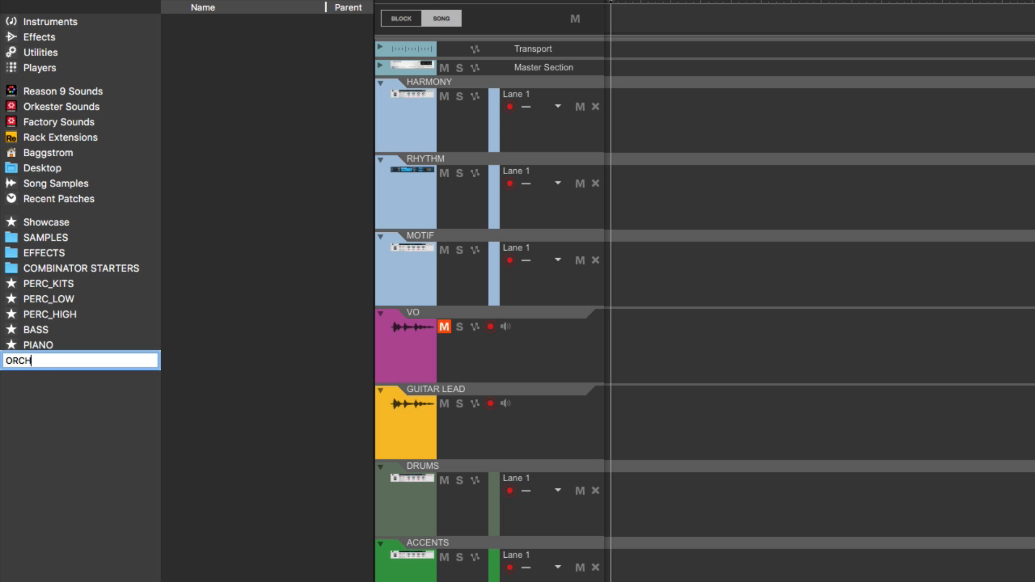
{"action": "type", "text": "ESTRA"}
{"action": "key", "text": "Return"}
{"action": "left_click", "coordinate": [73, 361]}
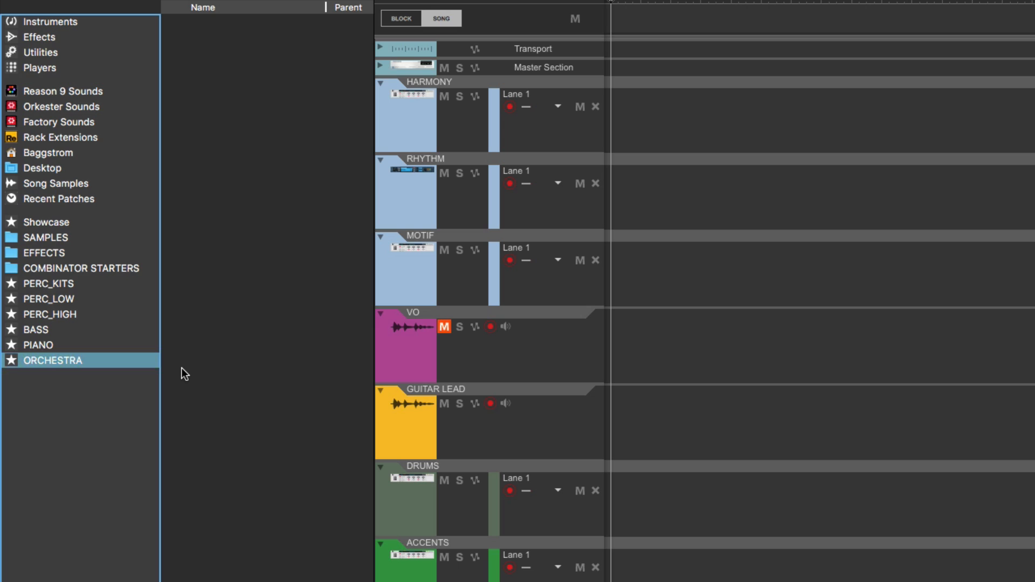
Step: Create favorites lists named STRINGS, BRASS and WIND, in that order, beneath ORCHESTRA
{"action": "left_click", "coordinate": [114, 397]}
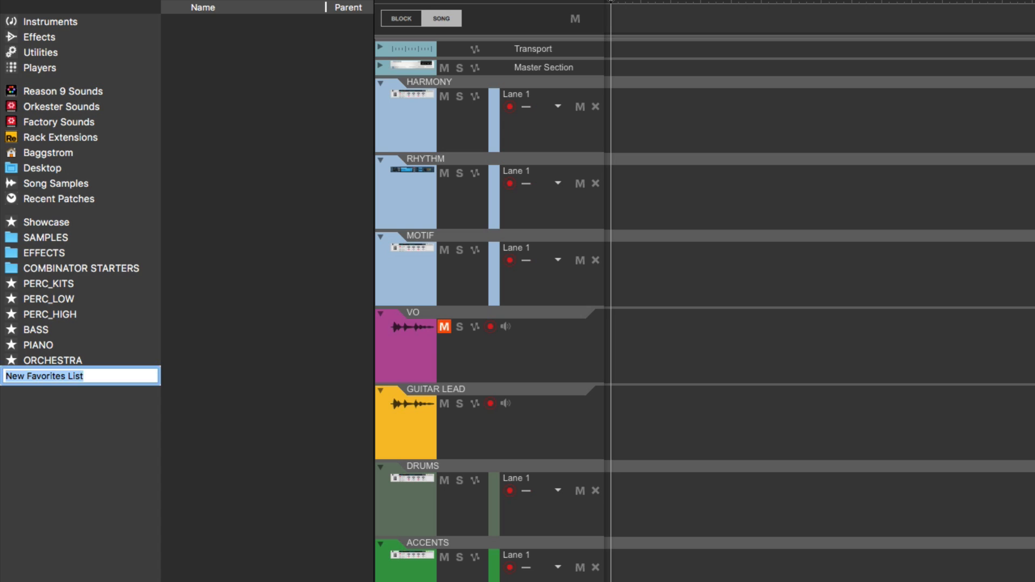
{"action": "type", "text": "STRINGS"}
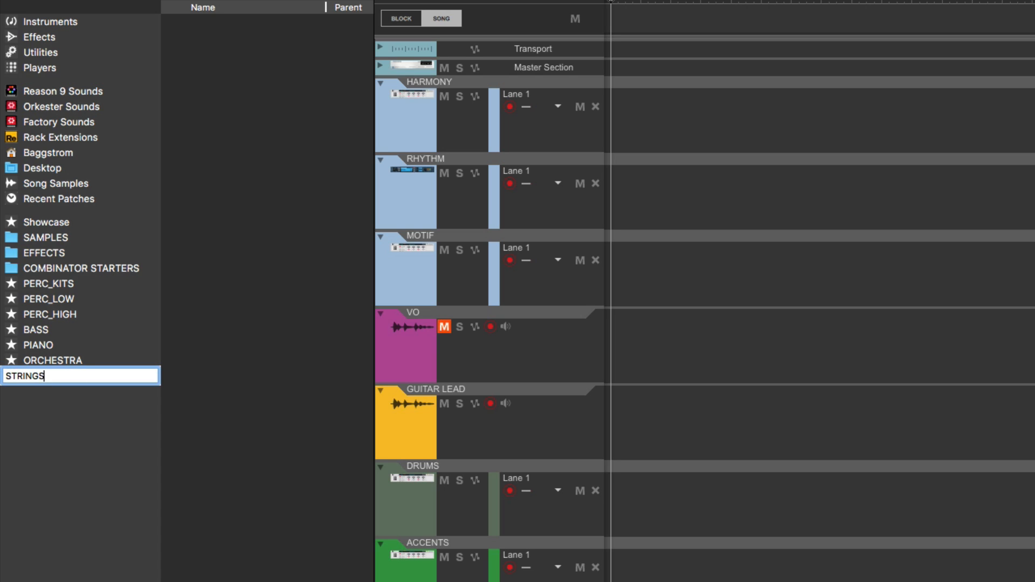
{"action": "key", "text": "Return"}
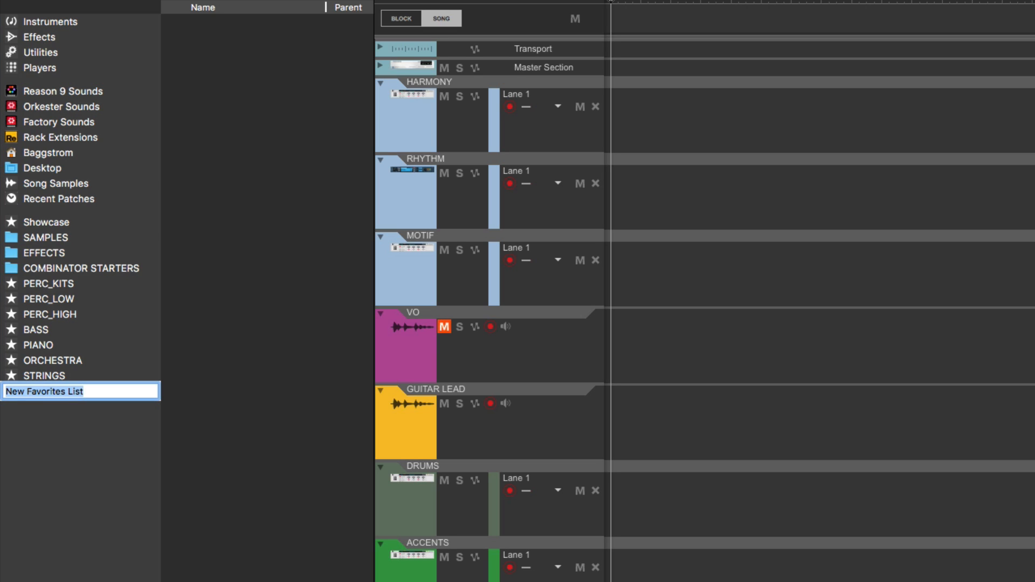
{"action": "type", "text": "BRASS"}
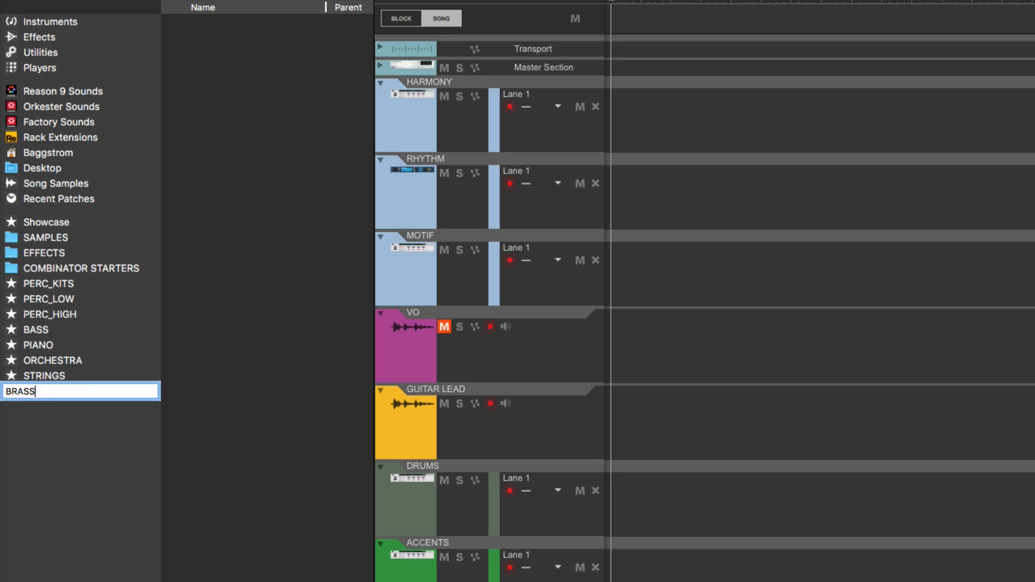
{"action": "key", "text": "Return"}
{"action": "type", "text": "WIND"}
{"action": "key", "text": "Return"}
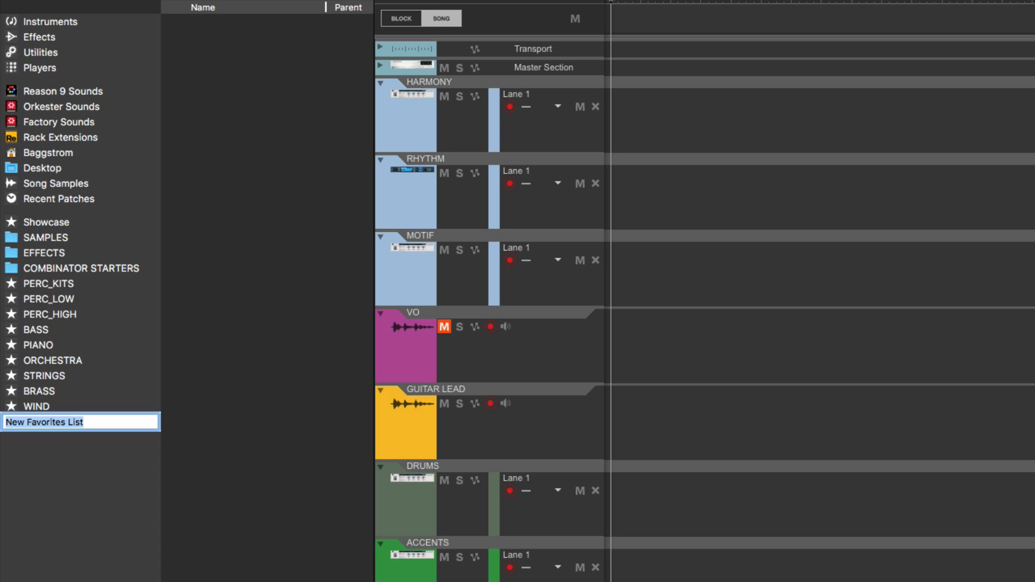
Step: Rename the new favorites list beneath WIND as CHOIRS
{"action": "key", "text": "Return"}
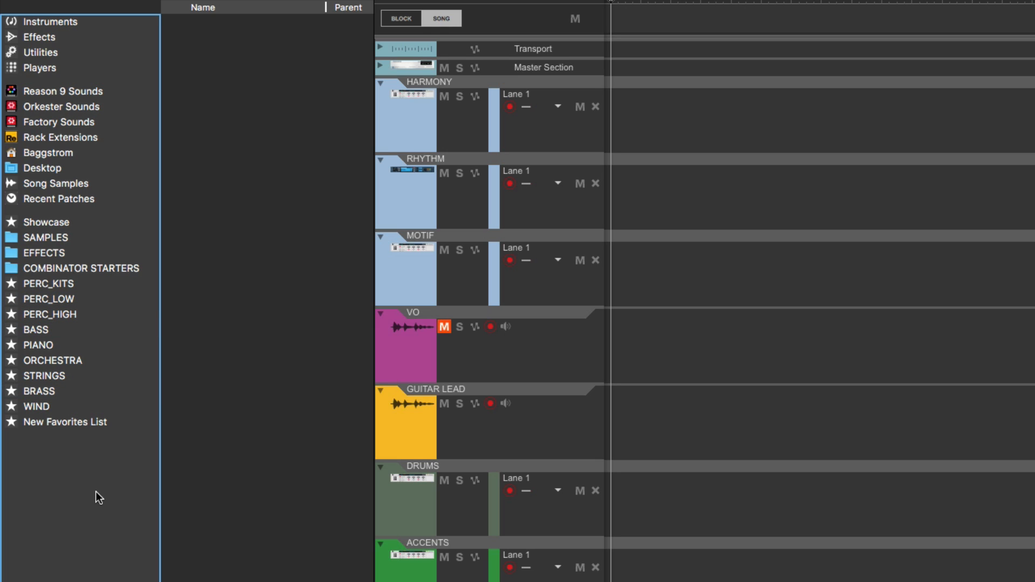
{"action": "left_click", "coordinate": [60, 423]}
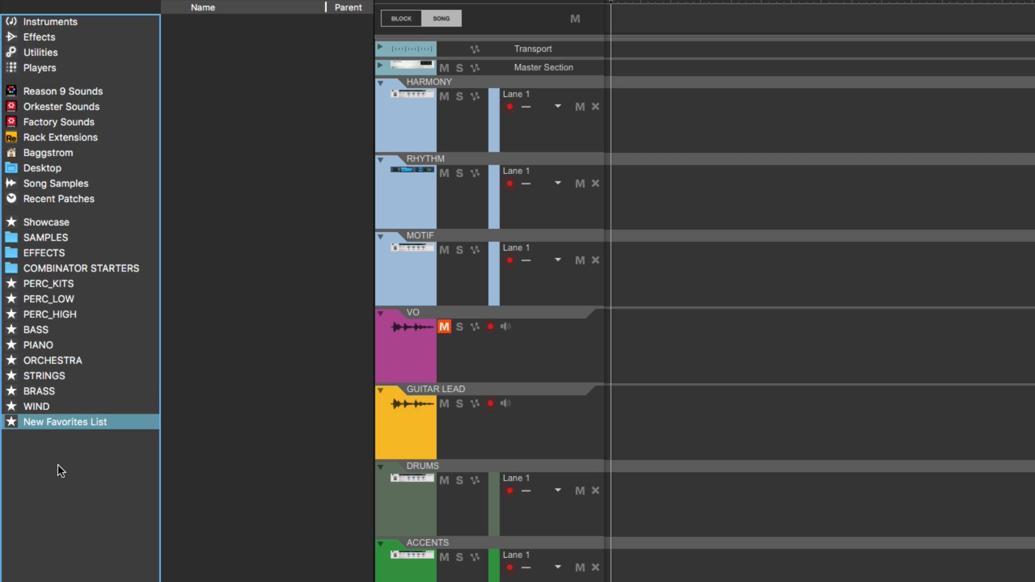
{"action": "double_click", "coordinate": [62, 421]}
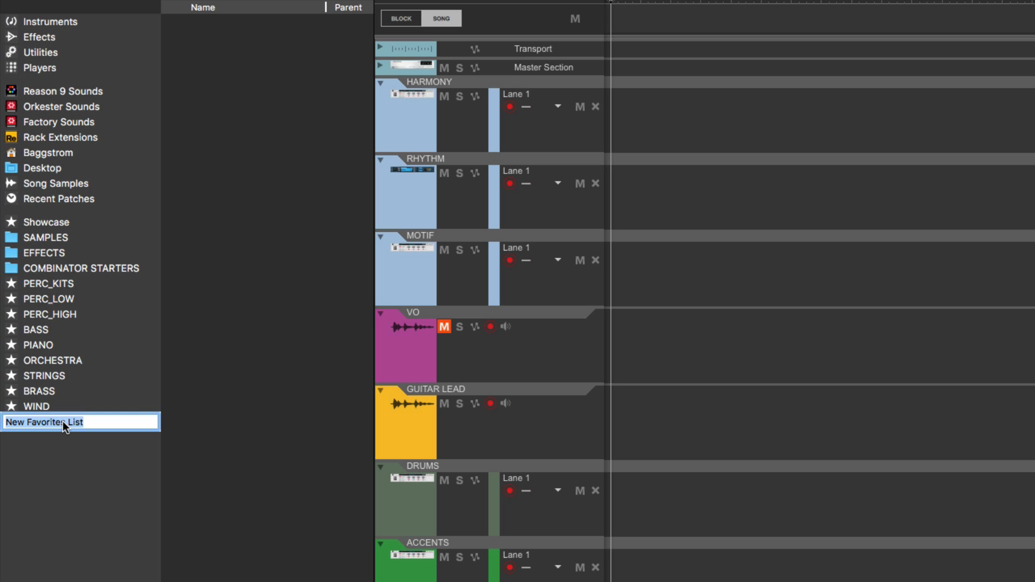
{"action": "type", "text": "CHOIRS"}
{"action": "key", "text": "Return"}
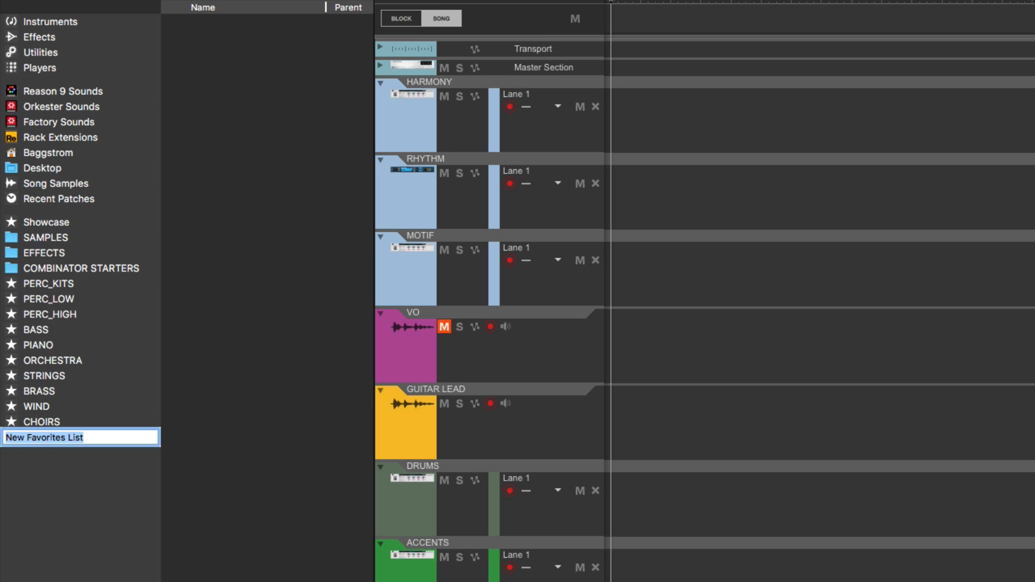
Step: Name the next new favorites list GUITARS and move it between PIANO and ORCHESTRA
{"action": "type", "text": "GUITARS"}
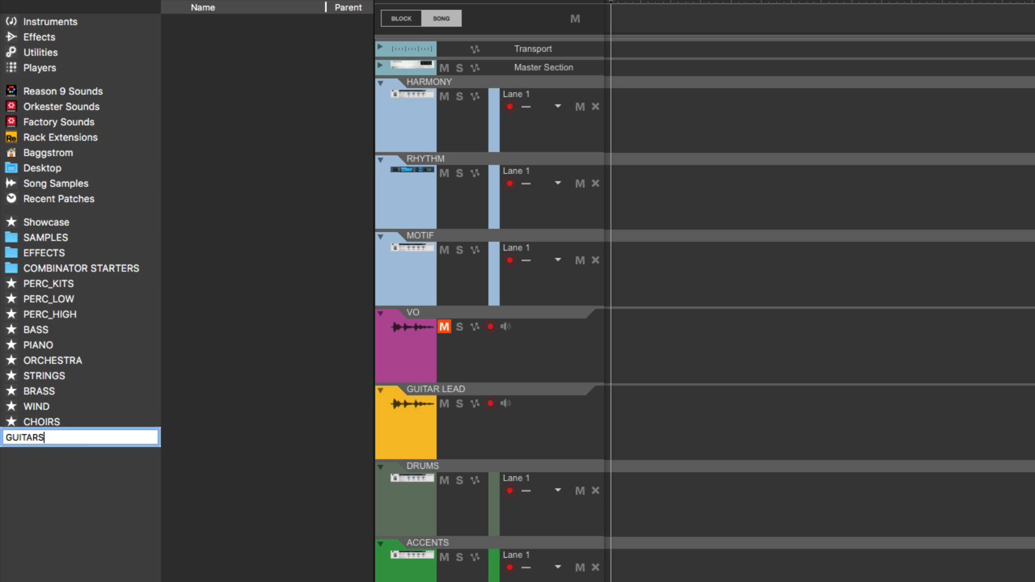
{"action": "key", "text": "Return"}
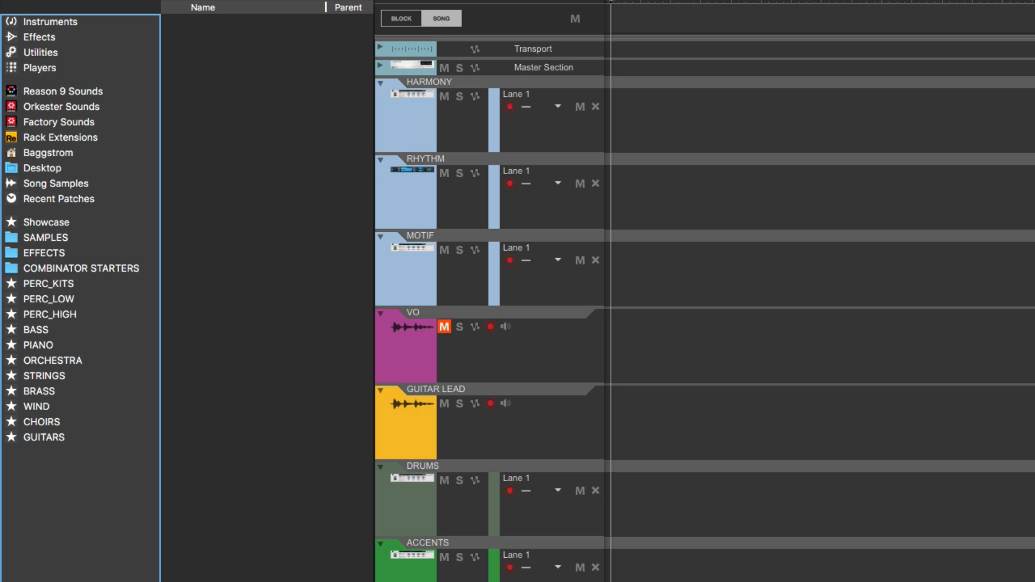
{"action": "left_click", "coordinate": [56, 439]}
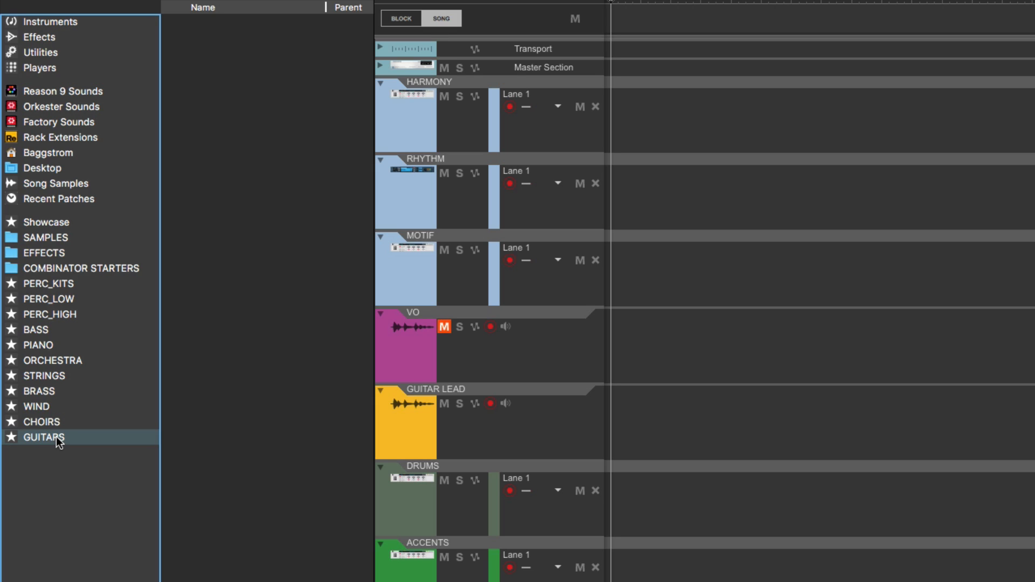
{"action": "left_click_drag", "start_coordinate": [56, 439], "coordinate": [50, 355]}
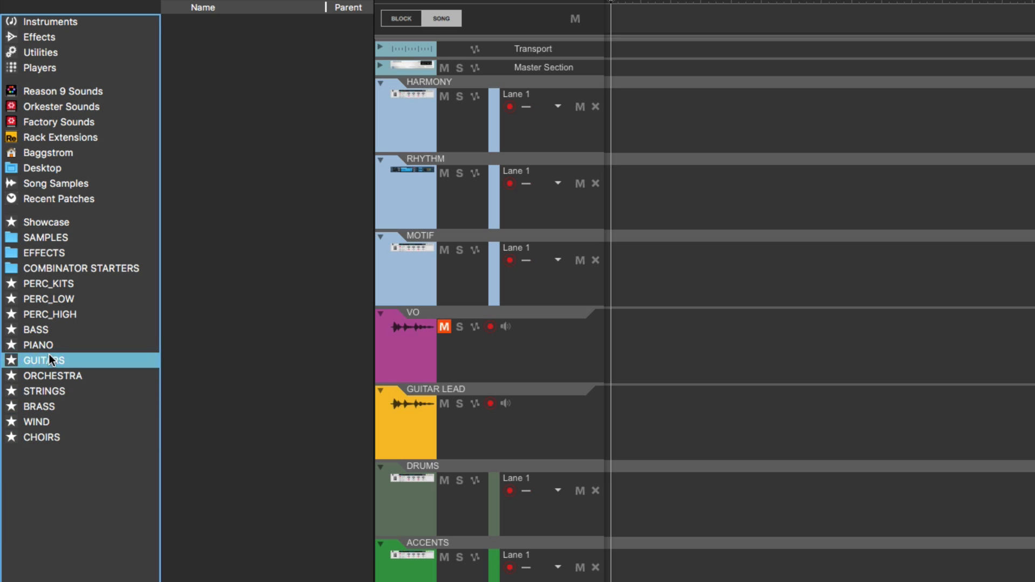
Step: Create a favorites list named PLUCKS beneath CHOIRS and open it
{"action": "left_click", "coordinate": [62, 498]}
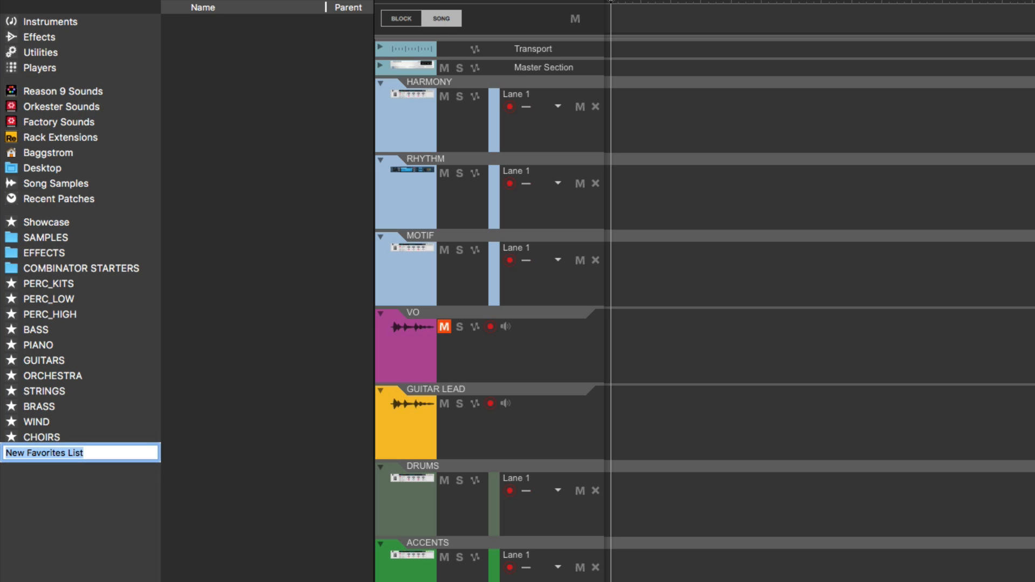
{"action": "type", "text": "PLUCKS"}
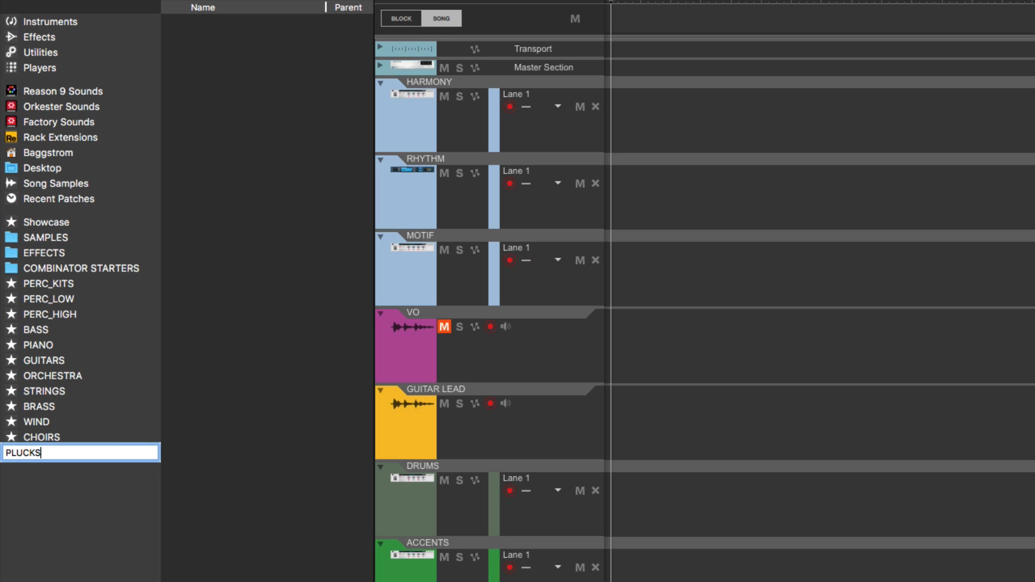
{"action": "key", "text": "Return"}
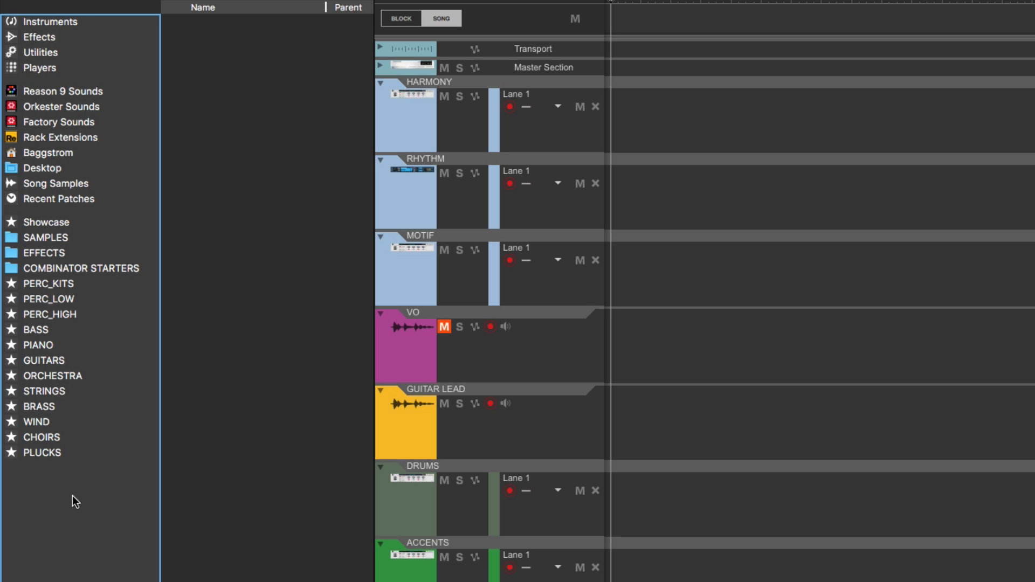
{"action": "left_click", "coordinate": [41, 455]}
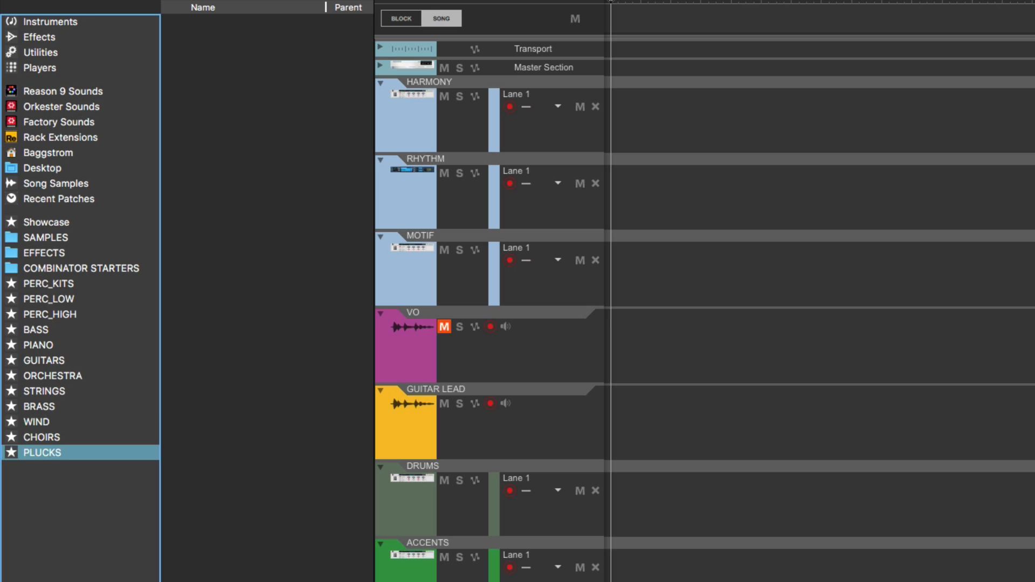
Step: Create a favorites list named PADS beneath PLUCKS and open it
{"action": "left_click", "coordinate": [44, 468]}
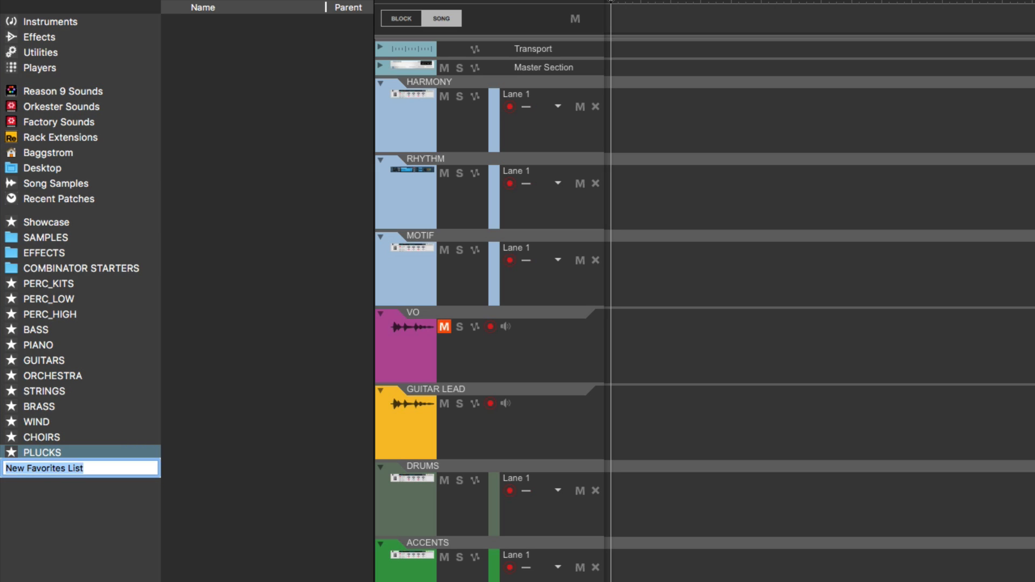
{"action": "type", "text": "PADS"}
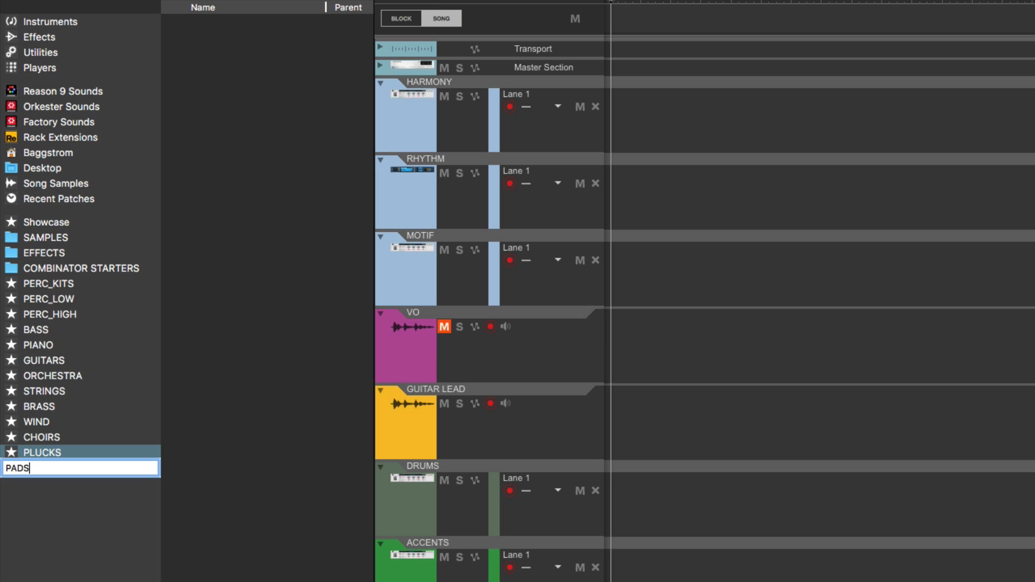
{"action": "key", "text": "Return"}
{"action": "left_click", "coordinate": [53, 473]}
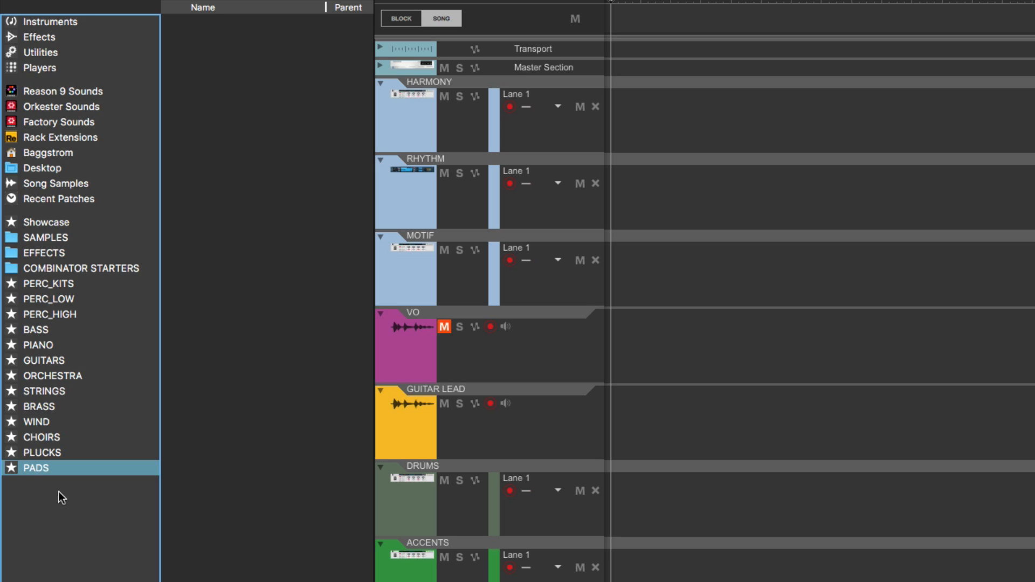
Step: View the STRINGS list, and create a favorites list named SYNTH beneath PADS
{"action": "left_click", "coordinate": [89, 536]}
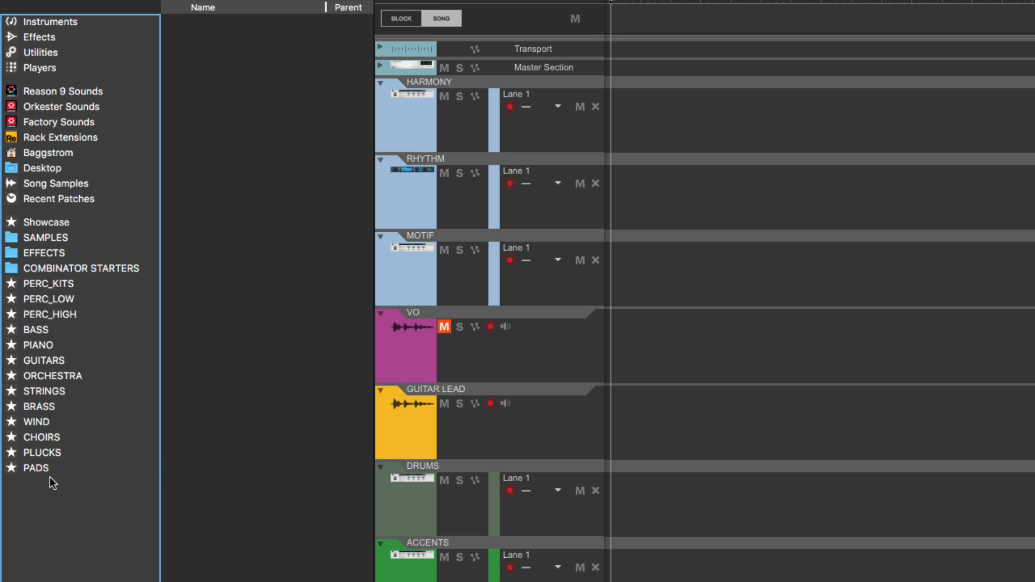
{"action": "left_click", "coordinate": [60, 394]}
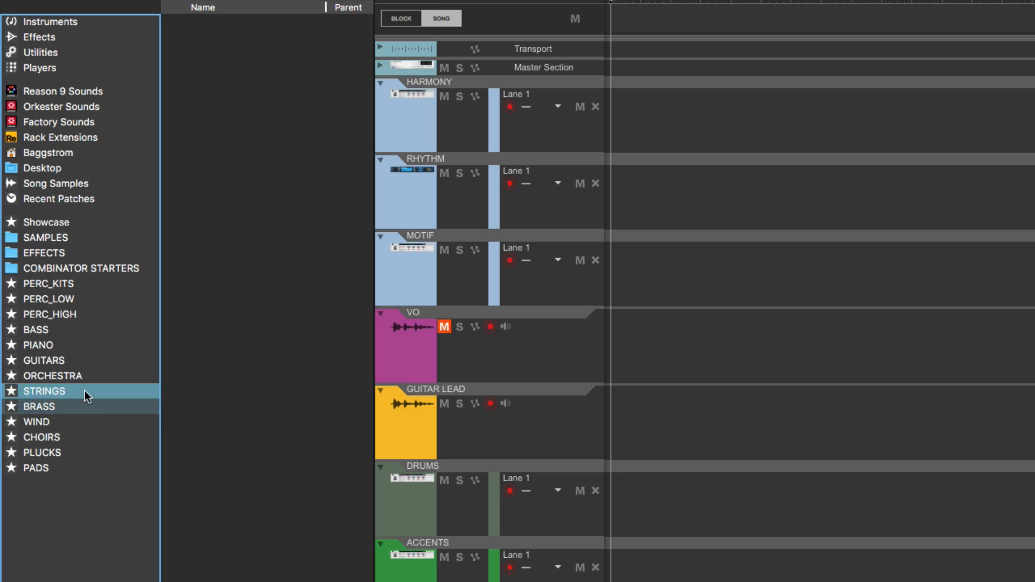
{"action": "left_click", "coordinate": [66, 520]}
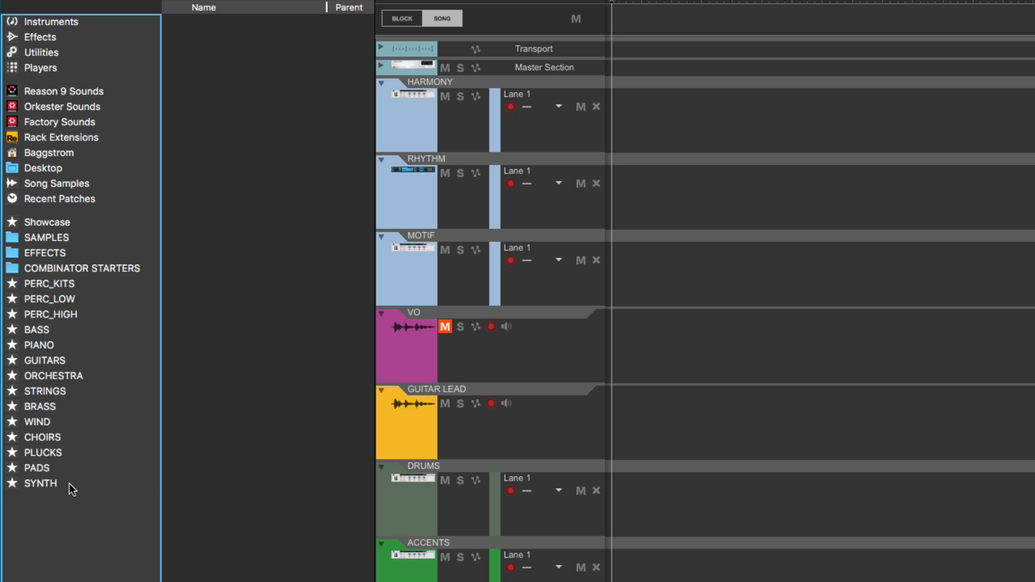
{"action": "left_click", "coordinate": [47, 486]}
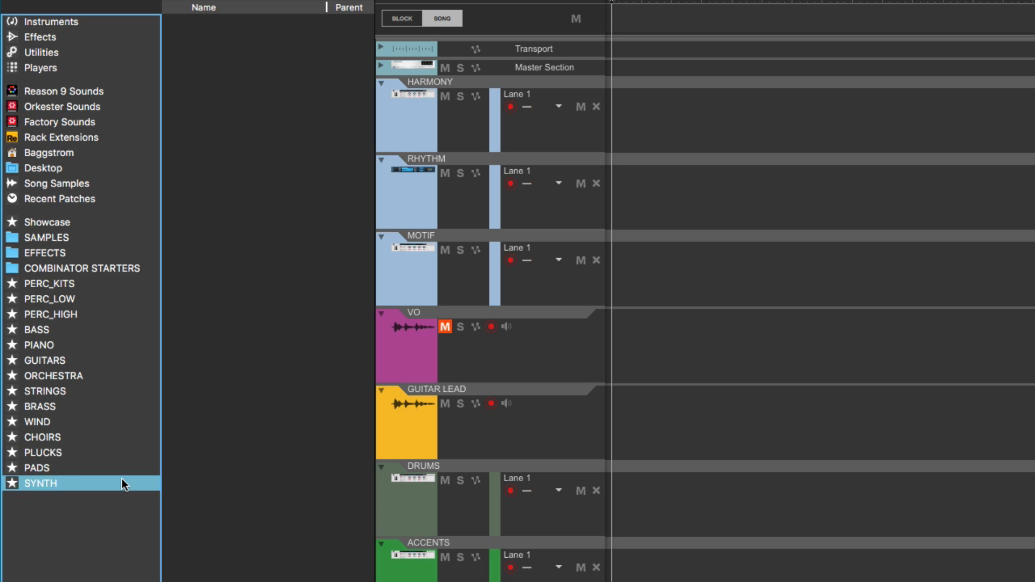
Step: Rename the SYNTH favorites list as DIRTY
{"action": "double_click", "coordinate": [53, 483]}
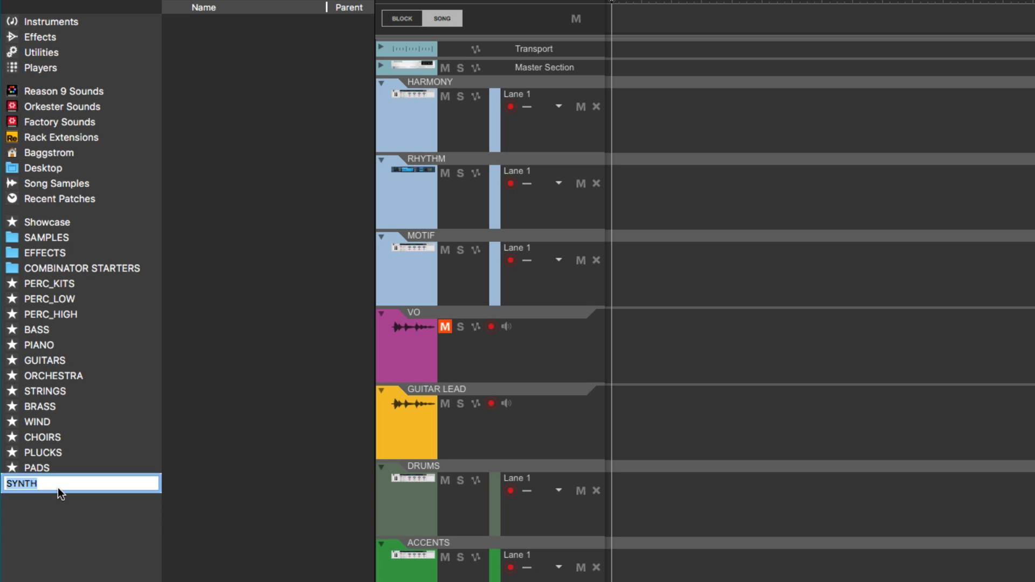
{"action": "type", "text": "DIRTY"}
{"action": "key", "text": "Return"}
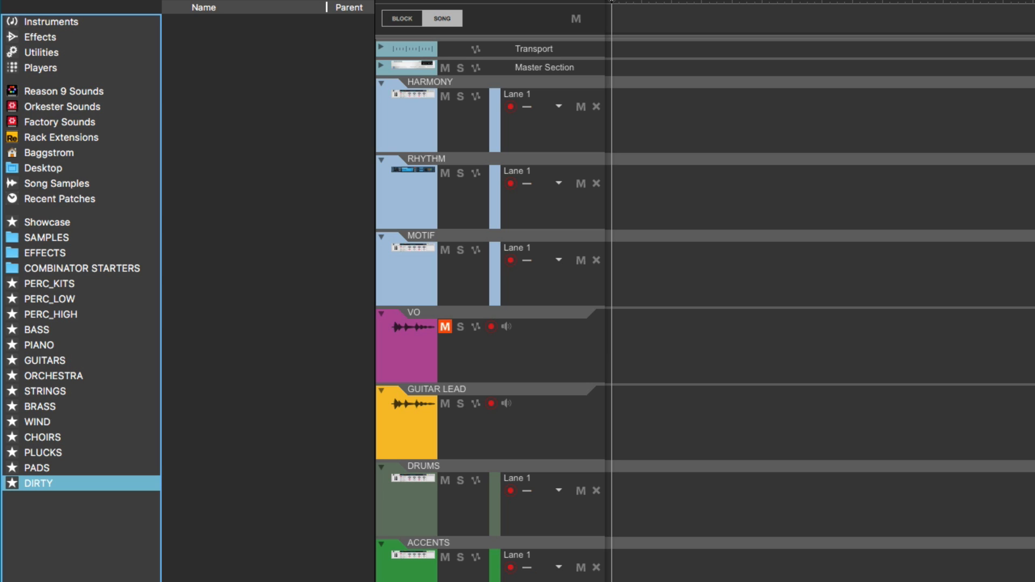
Step: Create a favorites list named OSTINATOS beneath DIRTY
{"action": "left_click", "coordinate": [72, 537]}
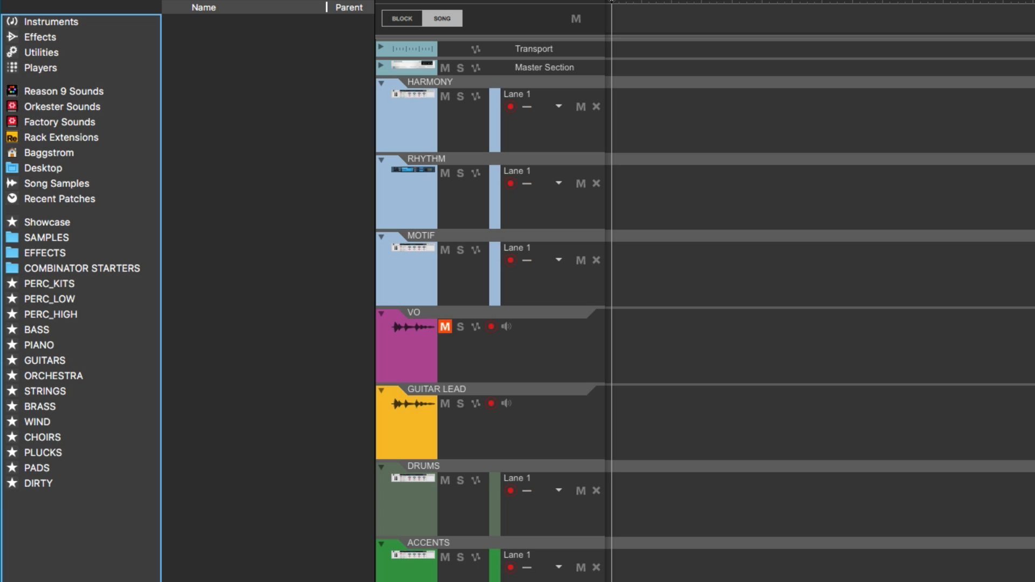
{"action": "double_click", "coordinate": [56, 561]}
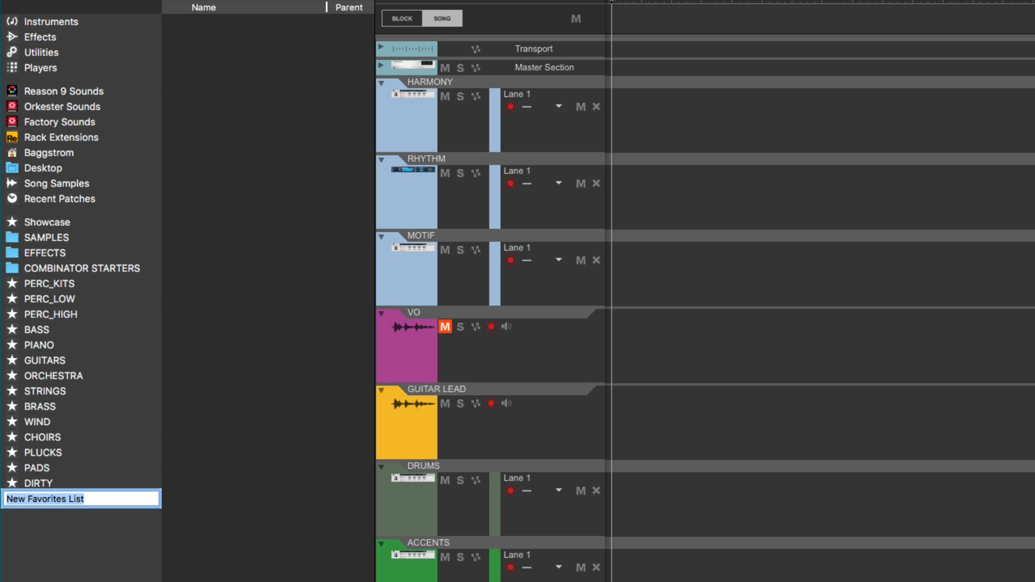
{"action": "type", "text": "OSTINATOS"}
{"action": "key", "text": "Return"}
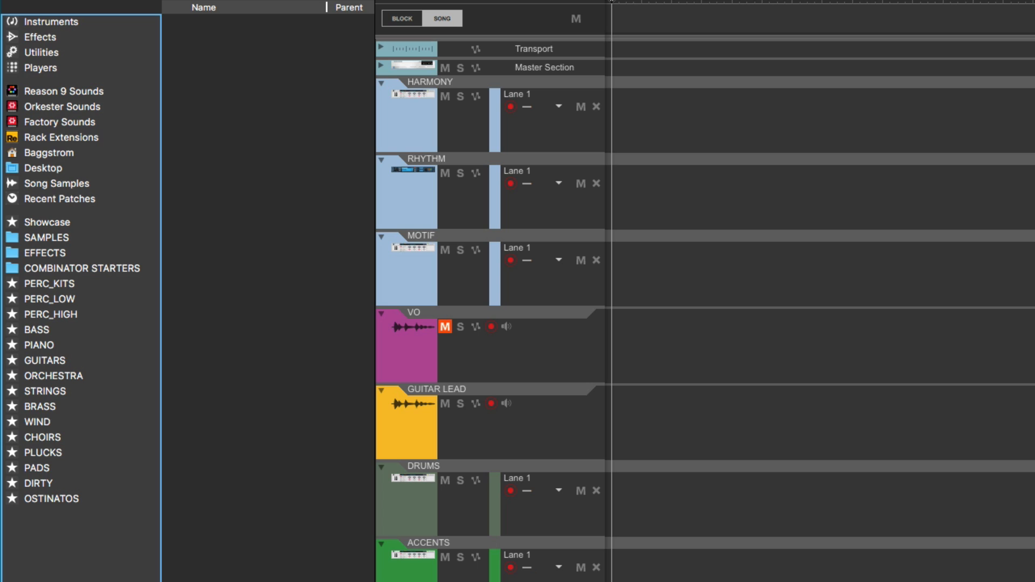
Step: Create a favorites list named FX_RISERS/DOWNERS beneath OSTINATOS
{"action": "left_click", "coordinate": [52, 504]}
{"action": "left_click", "coordinate": [81, 515]}
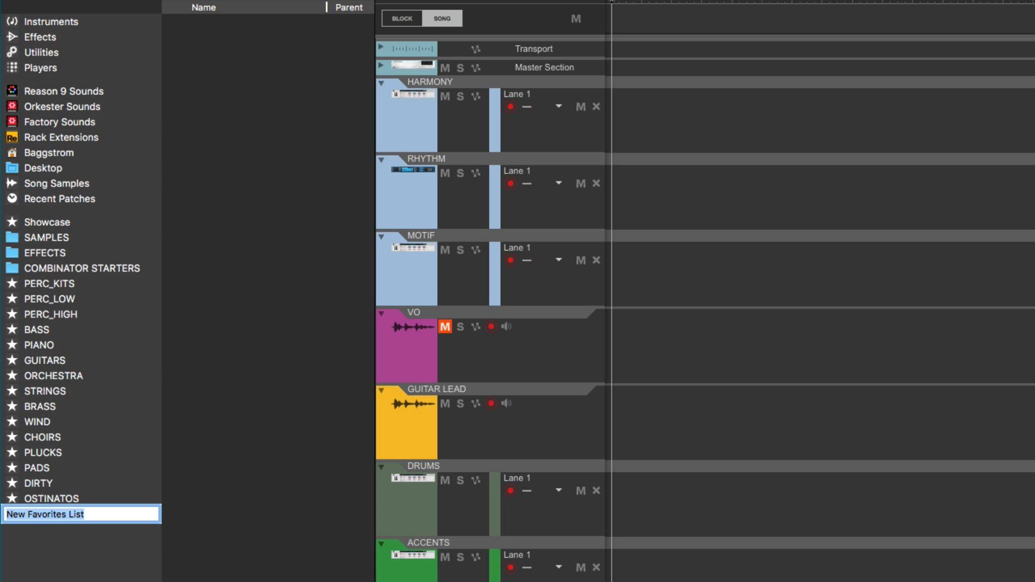
{"action": "type", "text": "FX"}
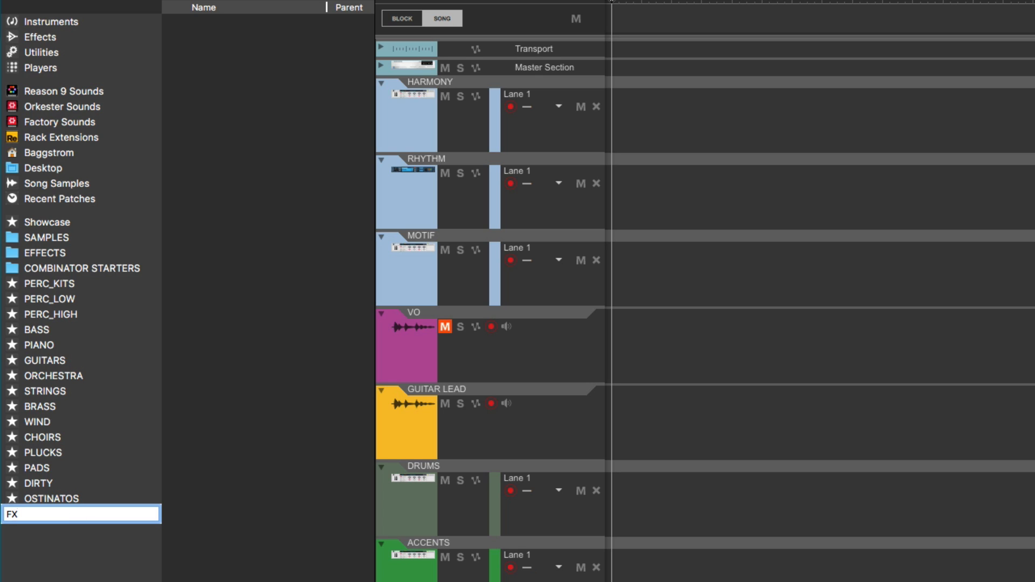
{"action": "type", "text": "_RISERS/DOWNERS"}
{"action": "key", "text": "Return"}
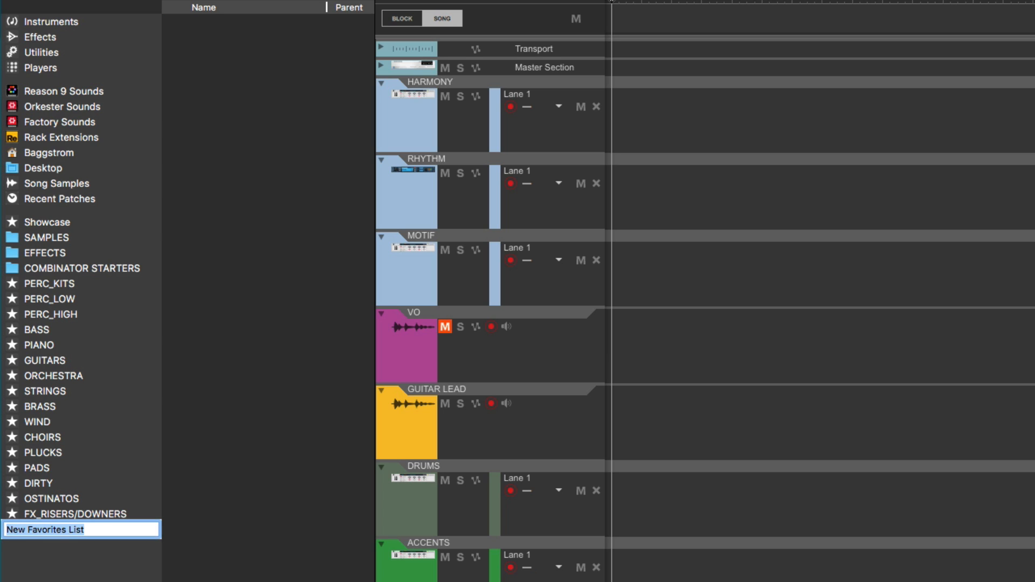
Step: Create a favorites list named FX_SOUNDSCAPES beneath FX_RISERS/DOWNERS
{"action": "type", "text": "FX_"}
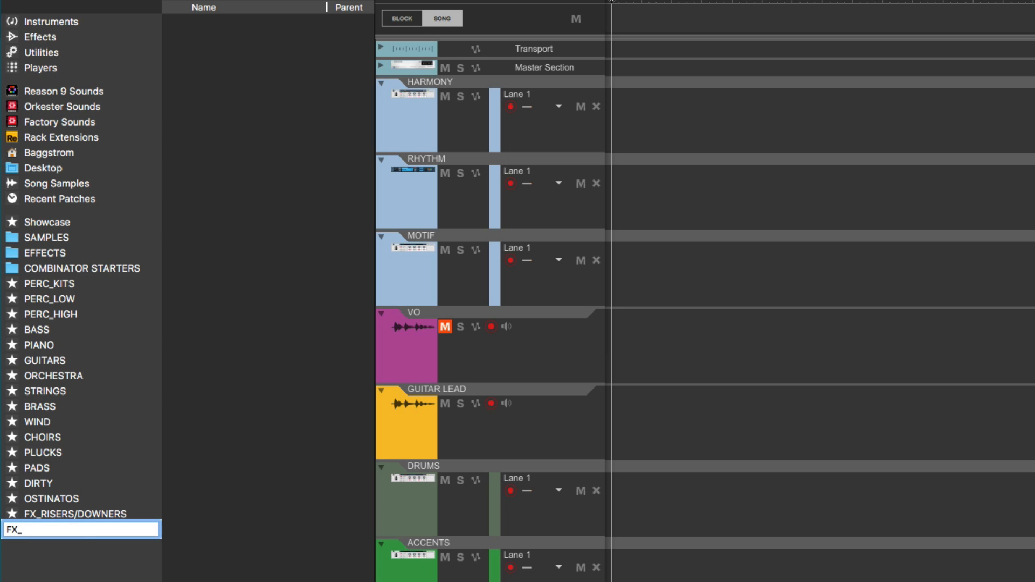
{"action": "type", "text": "SOUNDSCAPES"}
{"action": "key", "text": "Return"}
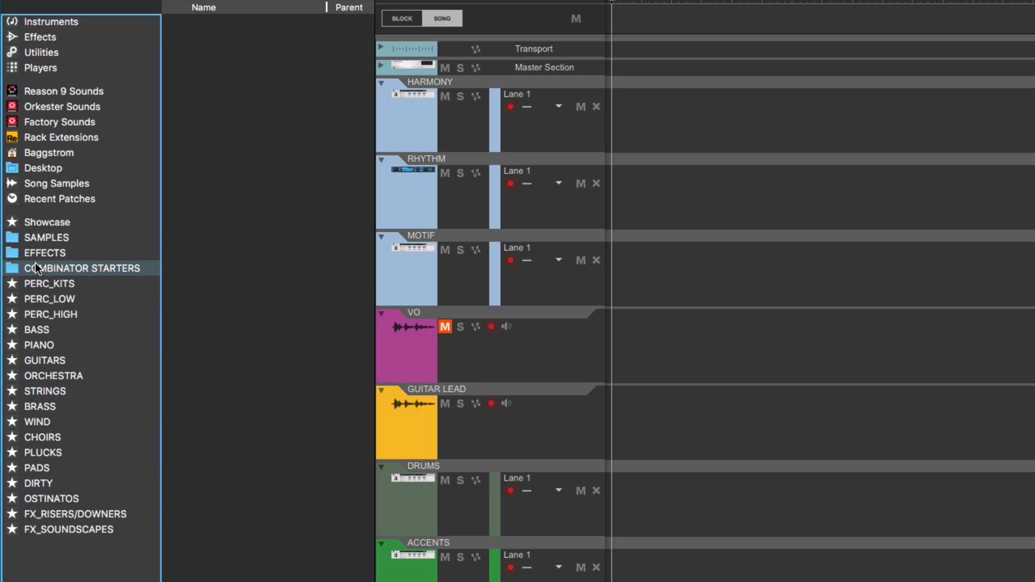
Step: Look through the SAMPLES folder and the favorites lists from PERC_KITS down to ORCHESTRA
{"action": "left_click", "coordinate": [40, 241]}
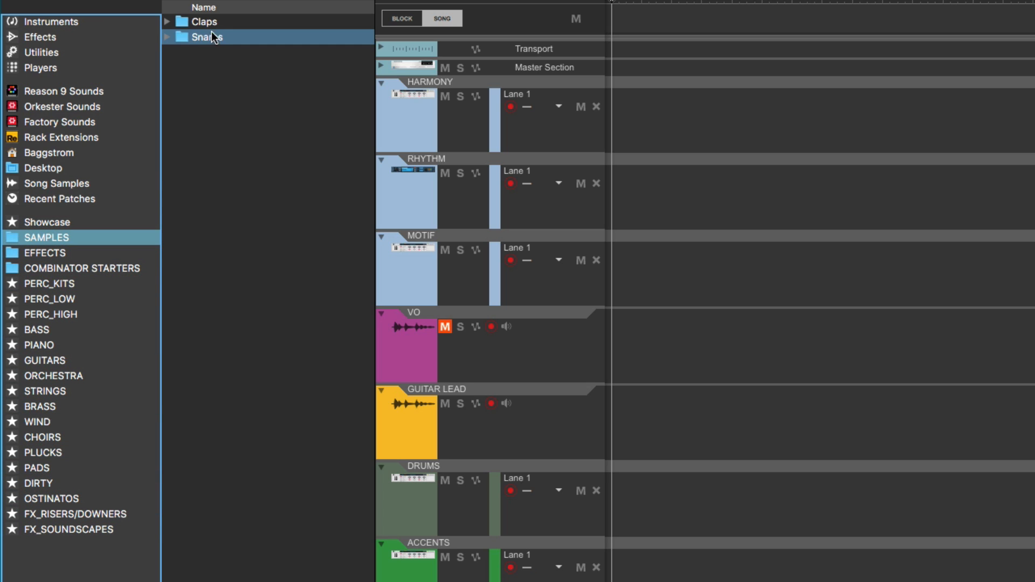
{"action": "left_click", "coordinate": [188, 35]}
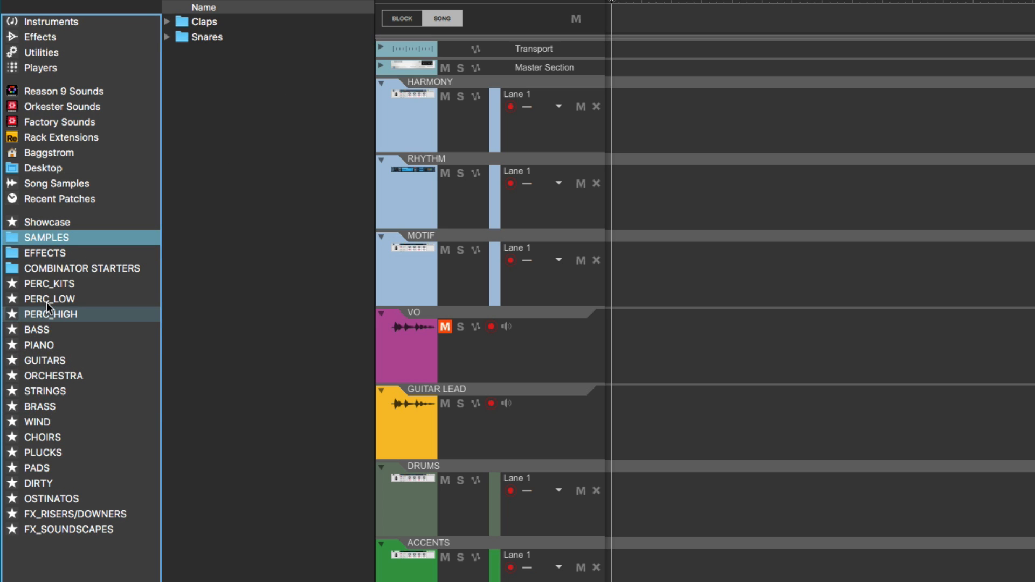
{"action": "left_click", "coordinate": [50, 287]}
{"action": "left_click", "coordinate": [61, 296]}
{"action": "left_click", "coordinate": [60, 312]}
{"action": "left_click", "coordinate": [44, 329]}
{"action": "left_click", "coordinate": [62, 344]}
{"action": "left_click", "coordinate": [61, 359]}
{"action": "left_click", "coordinate": [66, 376]}
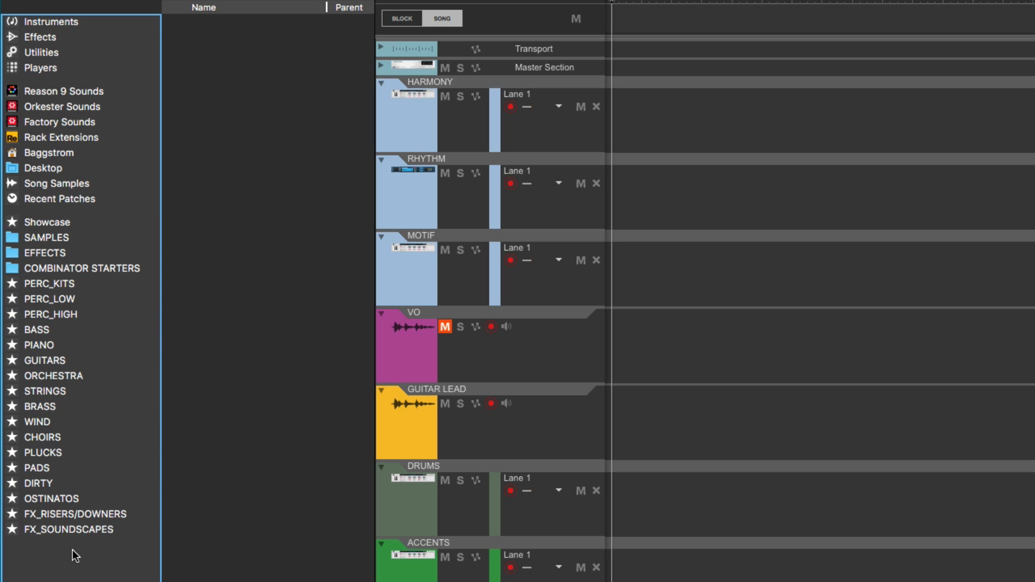
Step: Review the favorites lists one by one in order, from PERC_KITS through DIRTY
{"action": "left_click", "coordinate": [63, 285]}
{"action": "left_click", "coordinate": [63, 298]}
{"action": "left_click", "coordinate": [59, 311]}
{"action": "left_click", "coordinate": [53, 329]}
{"action": "left_click", "coordinate": [51, 345]}
{"action": "left_click", "coordinate": [53, 361]}
{"action": "left_click", "coordinate": [56, 376]}
{"action": "left_click", "coordinate": [55, 391]}
{"action": "left_click", "coordinate": [56, 406]}
{"action": "left_click", "coordinate": [54, 422]}
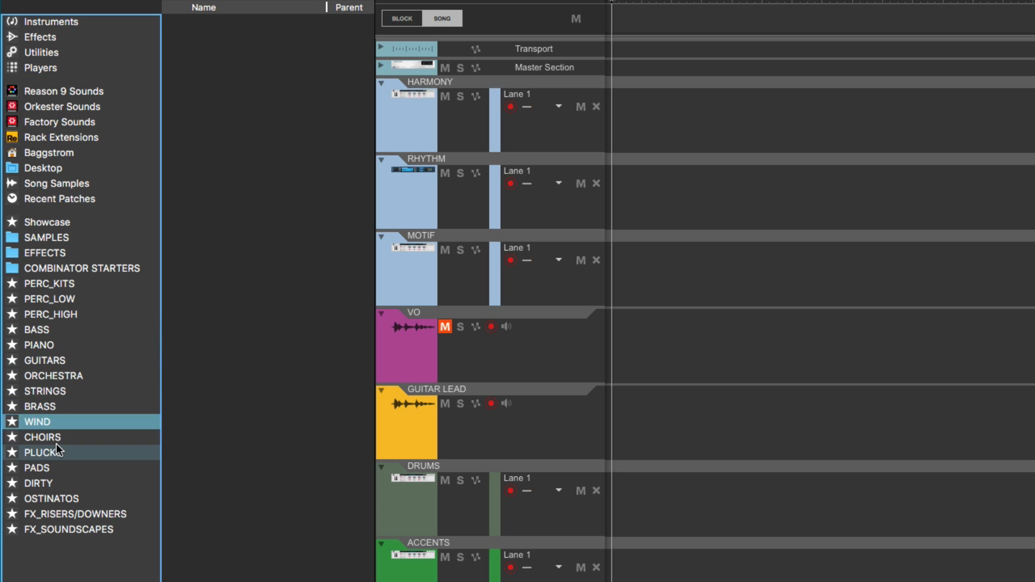
{"action": "left_click", "coordinate": [57, 438]}
{"action": "left_click", "coordinate": [57, 452]}
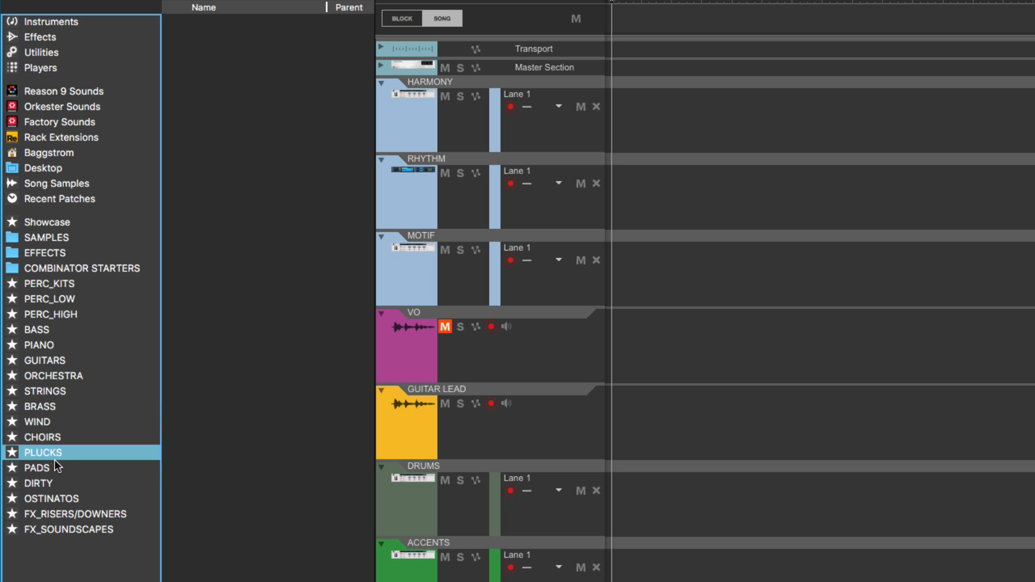
{"action": "left_click", "coordinate": [51, 464]}
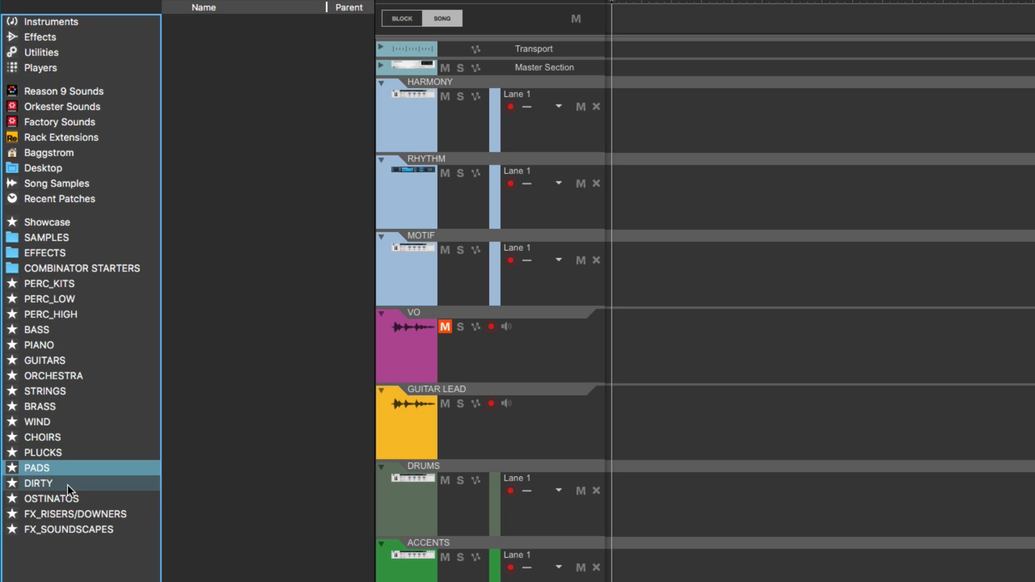
{"action": "left_click", "coordinate": [67, 485]}
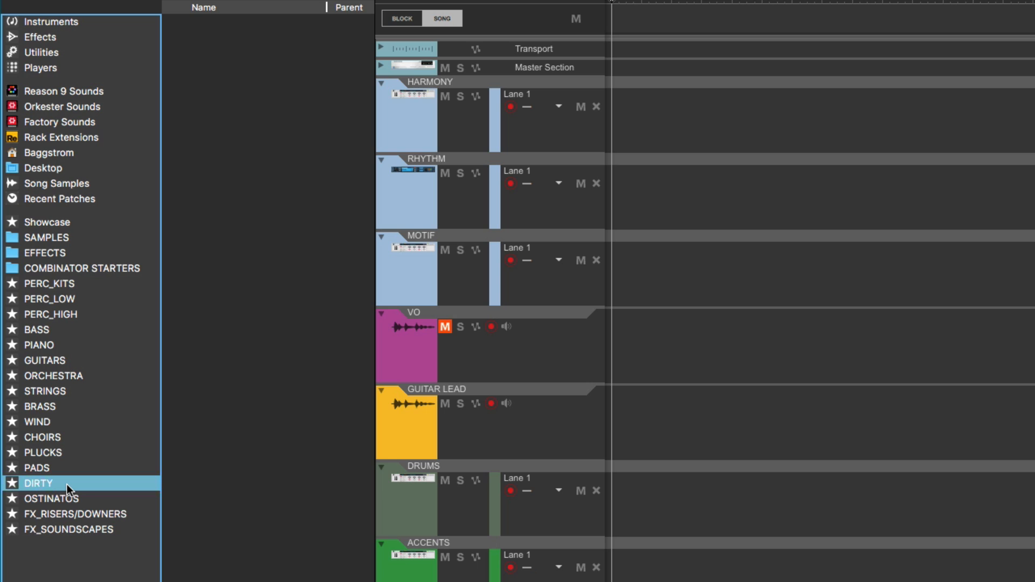